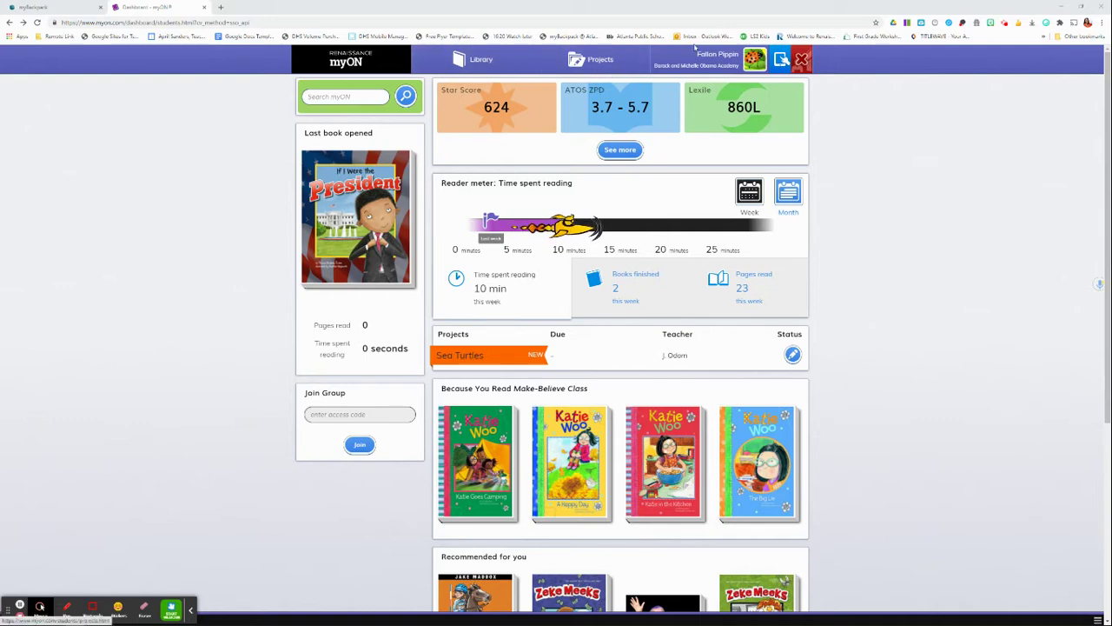
# Reveal the Progress and Activity profile sections from the dashboard avatar
pyautogui.click(717, 65)
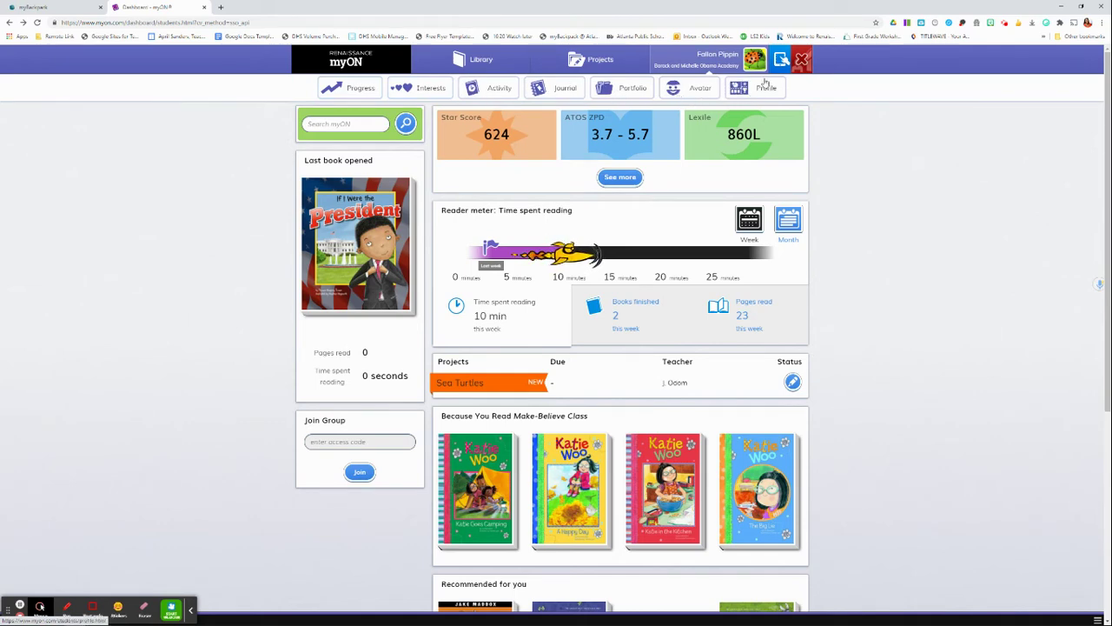
# Open the Reading Activity page and scroll through its 39-book table
pyautogui.click(492, 90)
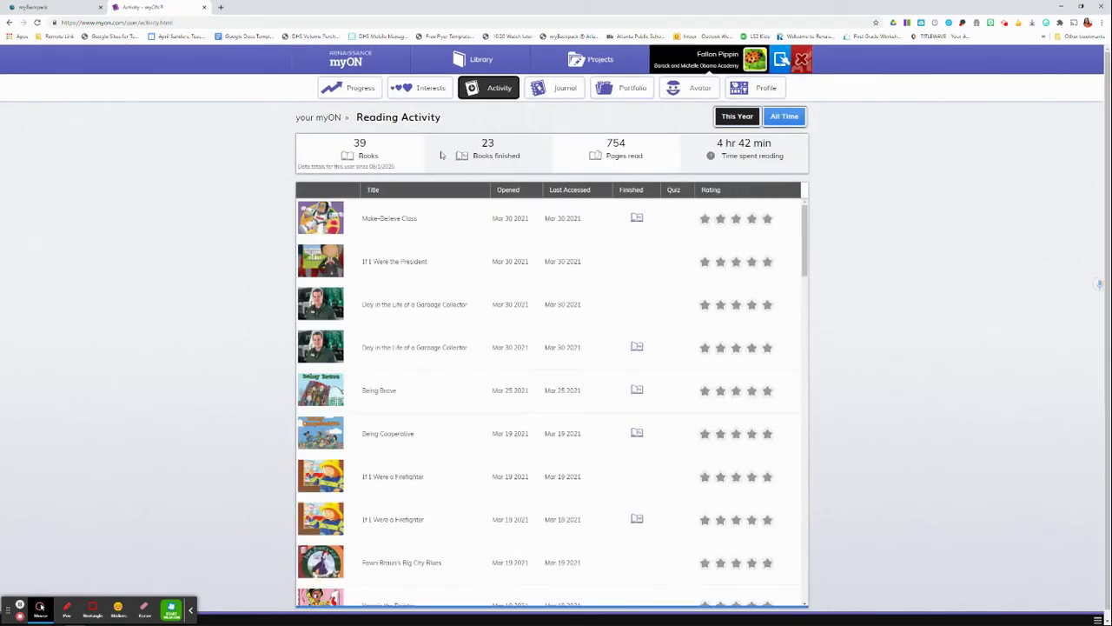
pyautogui.scroll(-4, 403, 198)
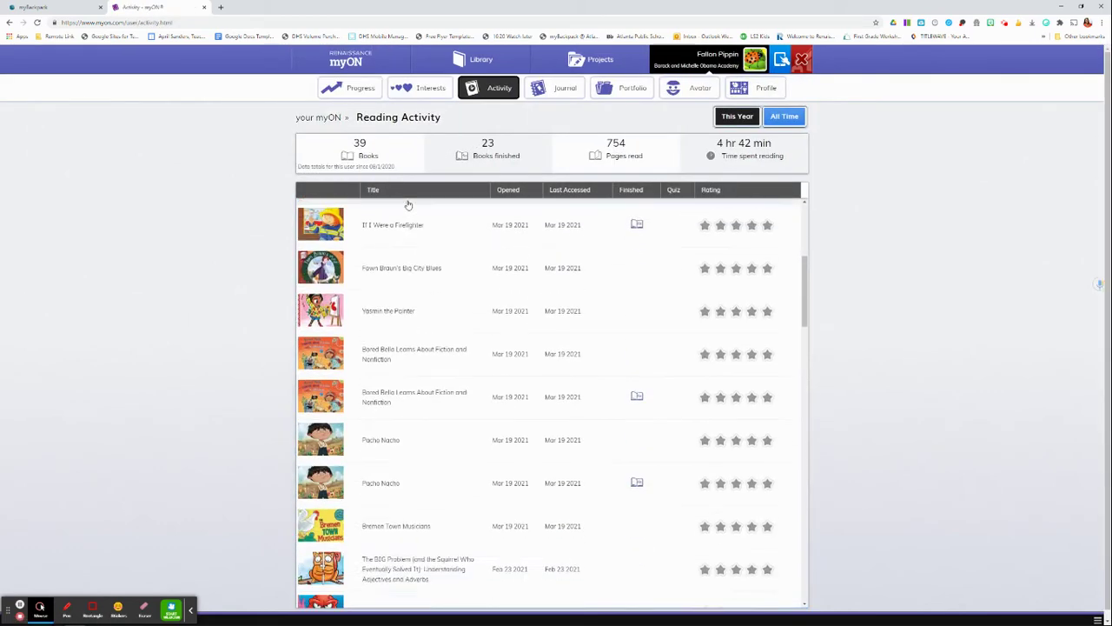
pyautogui.scroll(4, 426, 198)
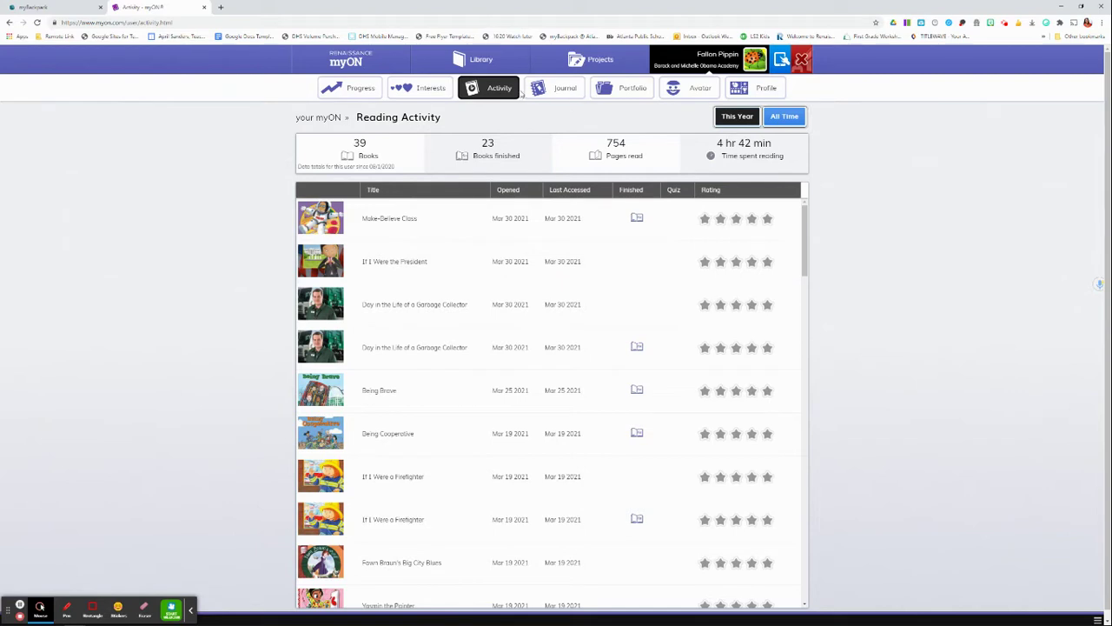
pyautogui.moveTo(484, 62)
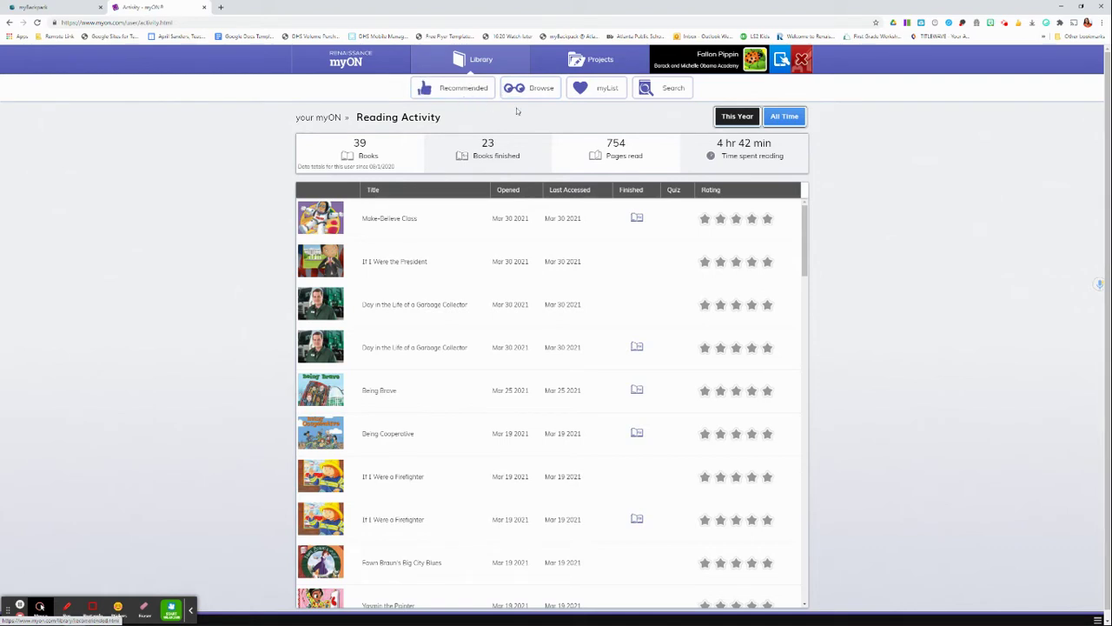
# Open Search for Books and apply the Short story length and Fiction filters
pyautogui.click(662, 94)
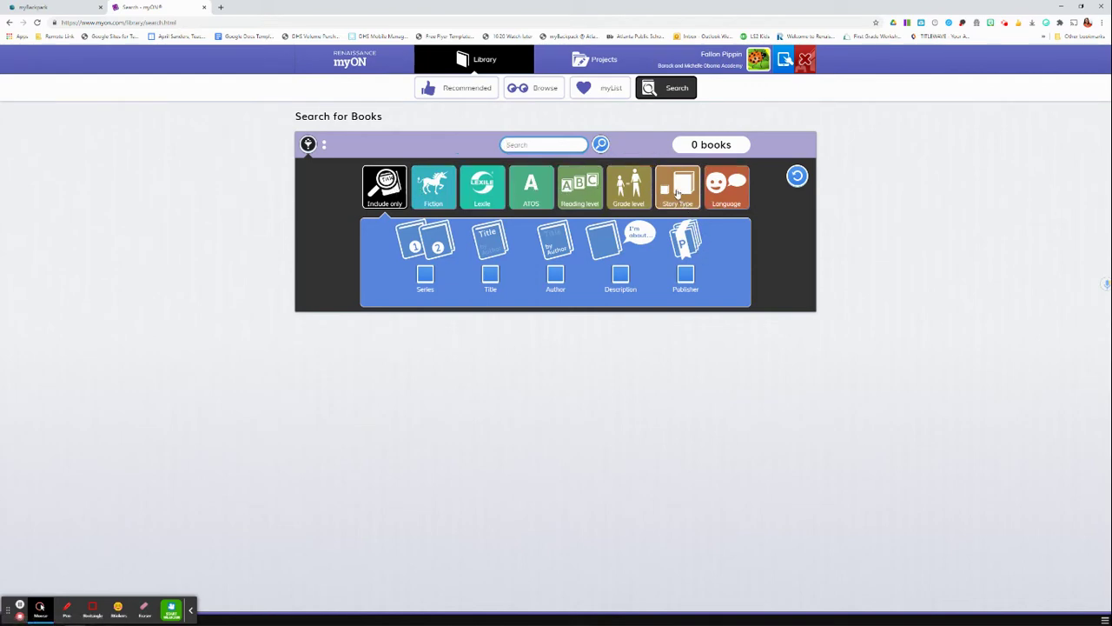
pyautogui.click(677, 191)
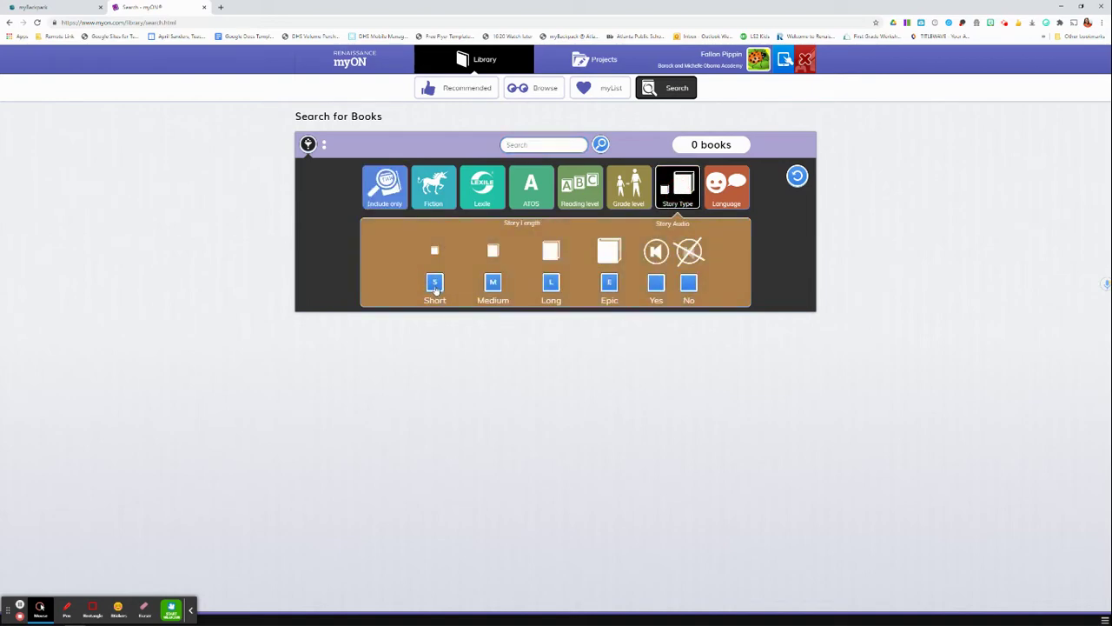
pyautogui.click(435, 286)
pyautogui.click(434, 197)
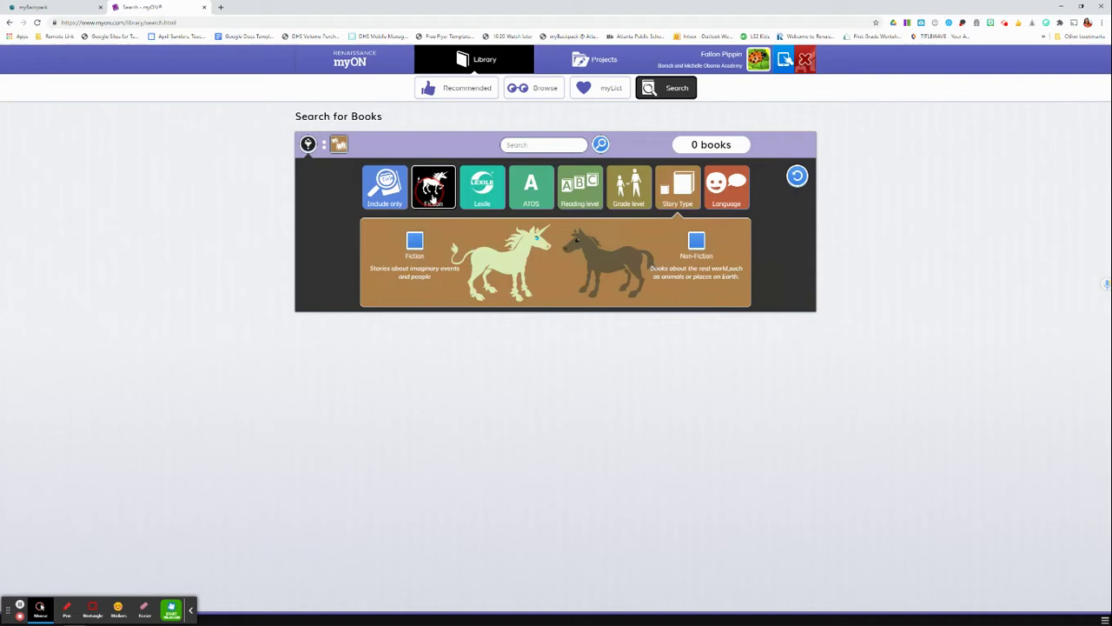
pyautogui.click(415, 241)
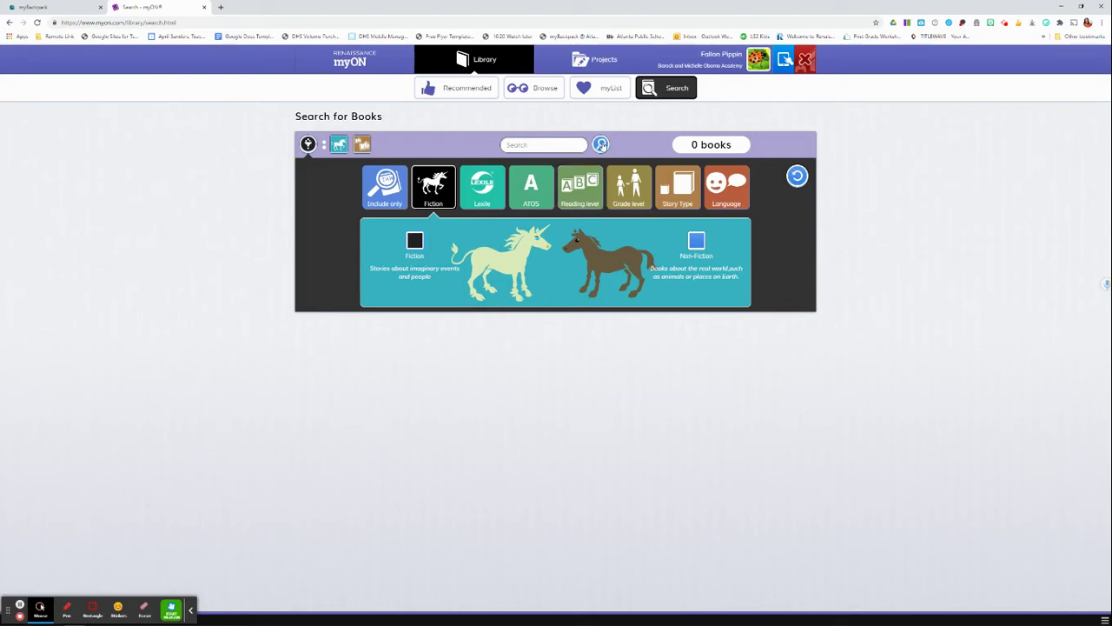
# Run the search, browse the 1,055 results and open Katie Woo's Make-Believe Class
pyautogui.click(602, 145)
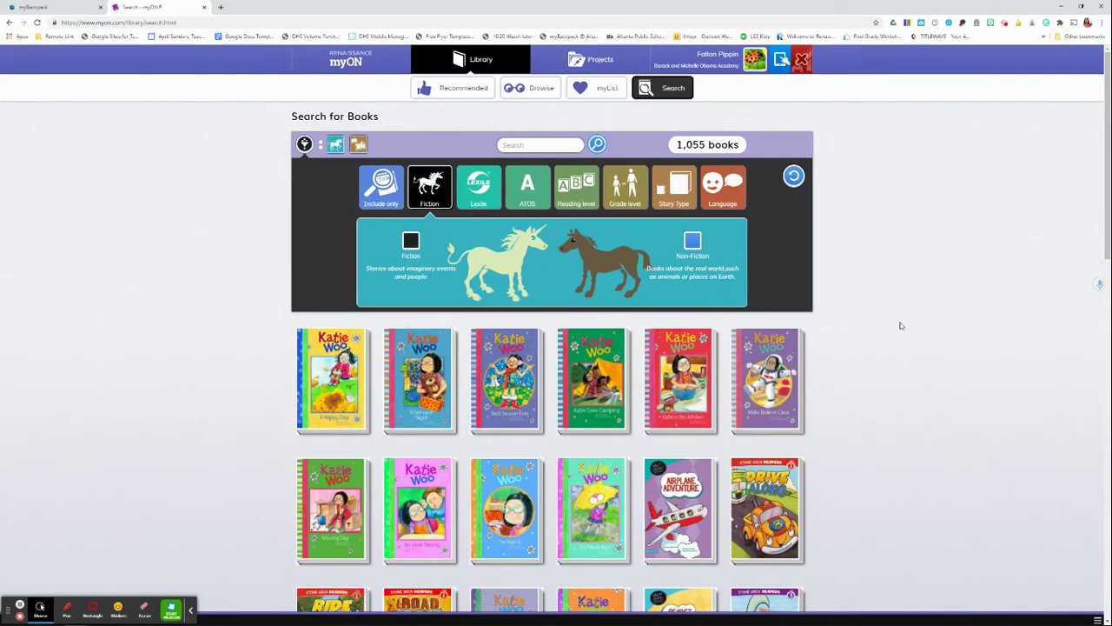
pyautogui.scroll(-1, 944, 325)
pyautogui.scroll(-1, 944, 325)
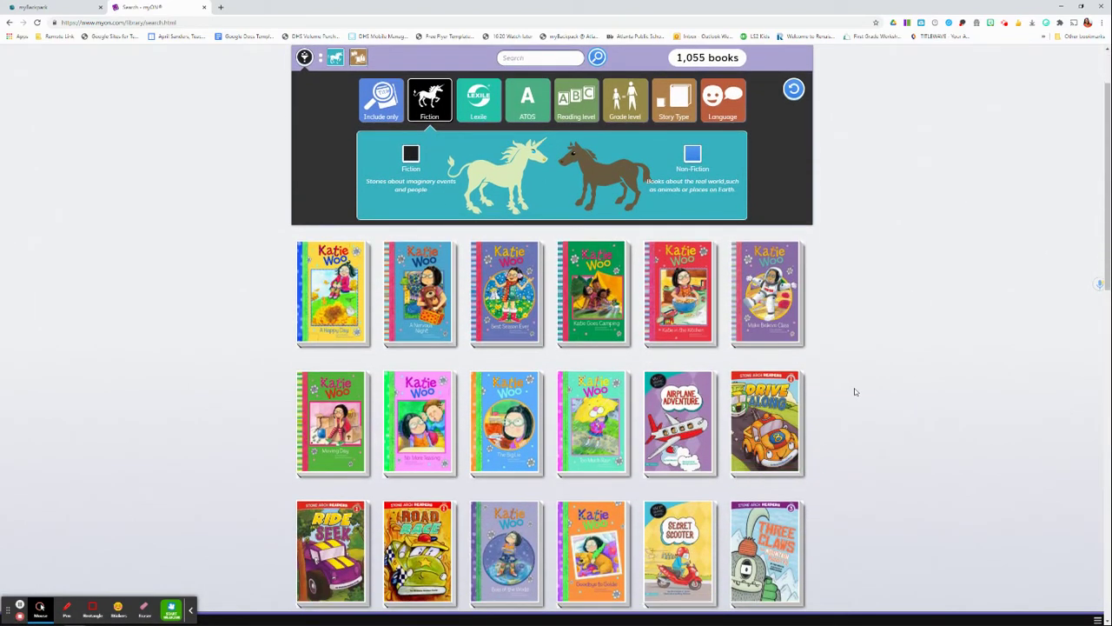
pyautogui.scroll(-2, 854, 388)
pyautogui.scroll(-2, 860, 391)
pyautogui.scroll(-3, 860, 391)
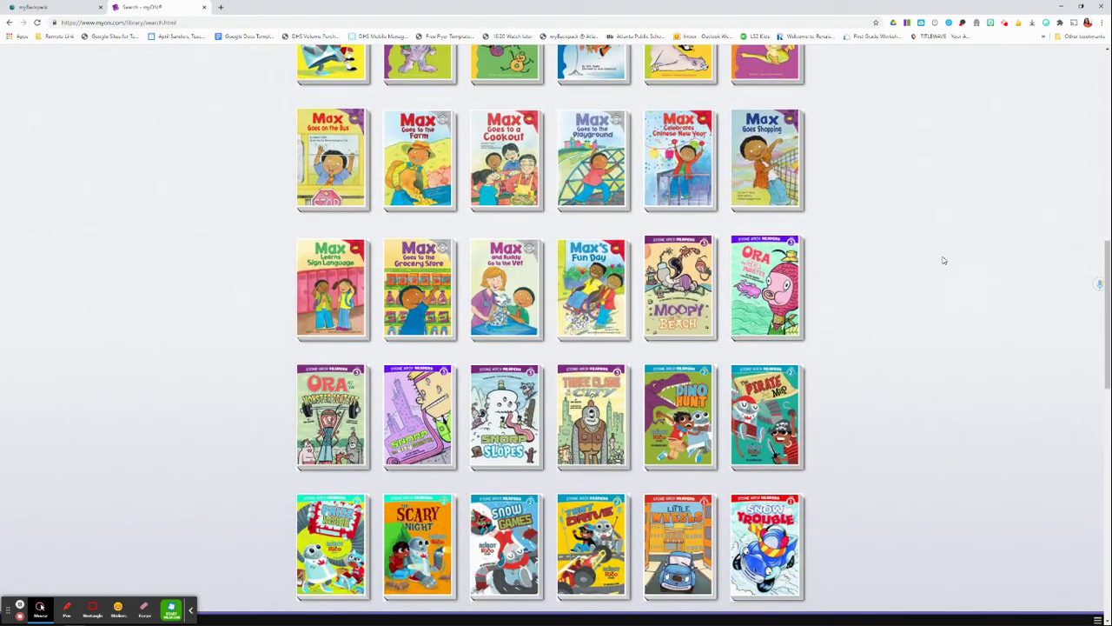
pyautogui.moveTo(783, 143)
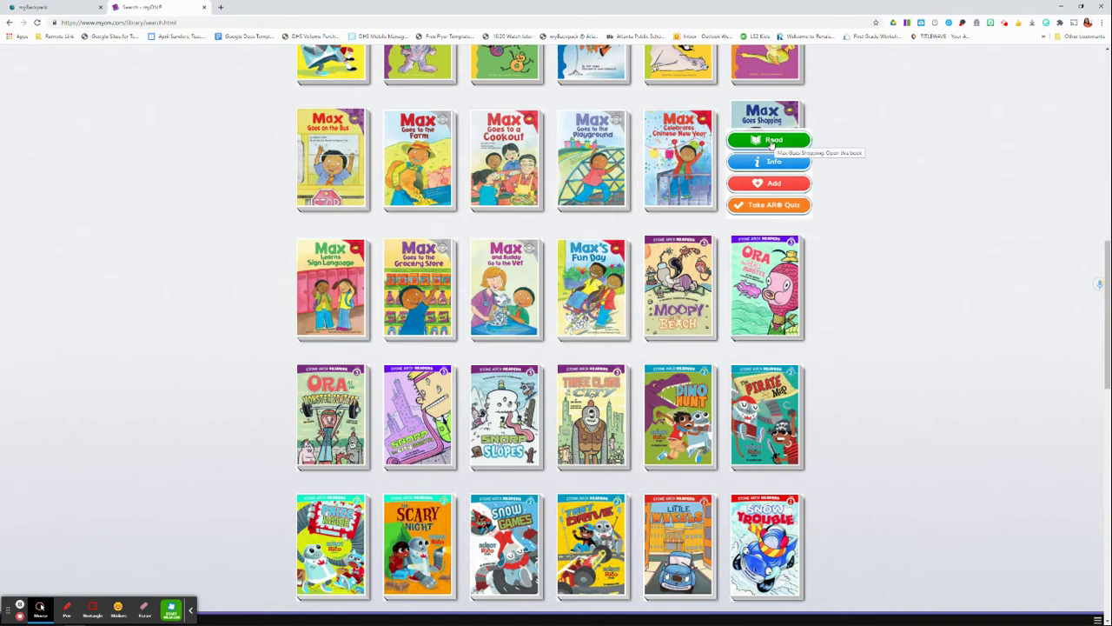
pyautogui.scroll(8, 772, 145)
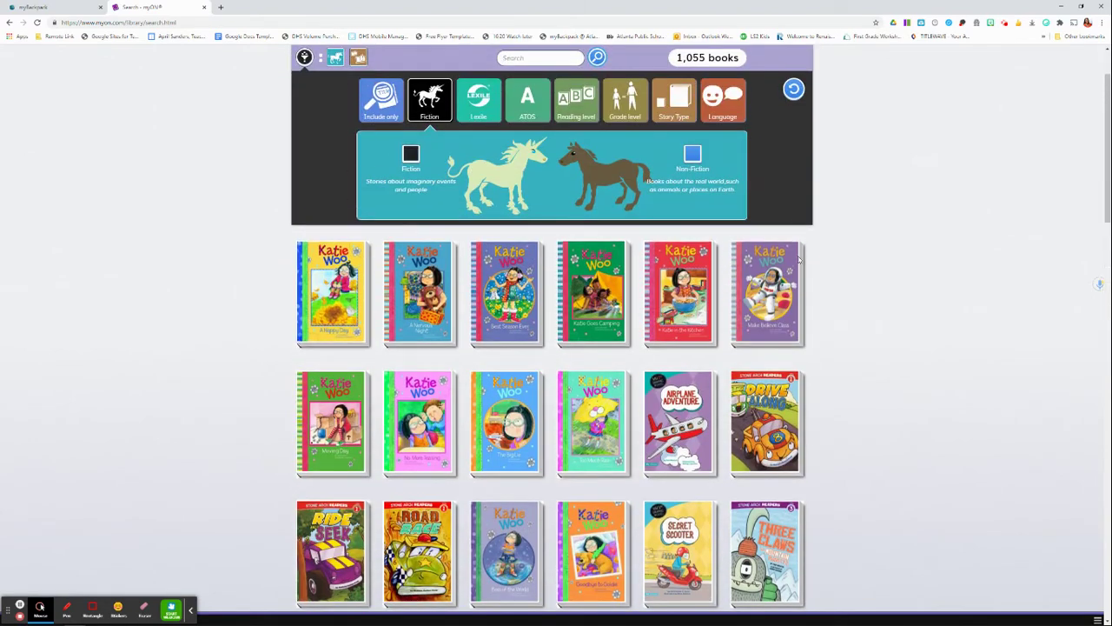
pyautogui.scroll(-1, 787, 225)
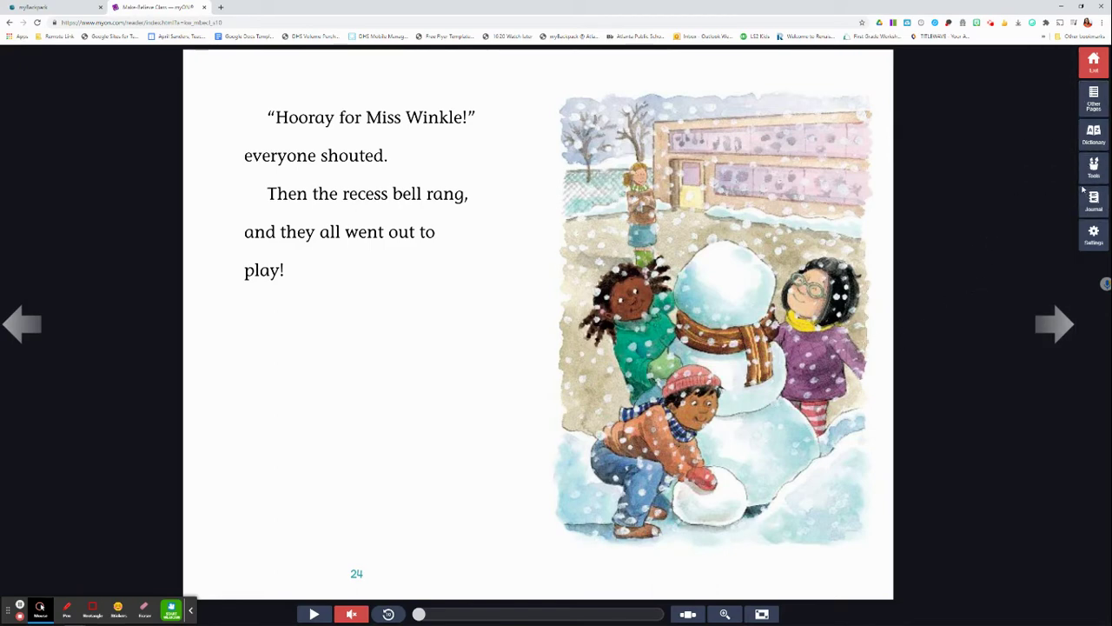
# Show the three-chapter Table of Contents of Make-Believe Class, then return to page 24
pyautogui.click(1093, 102)
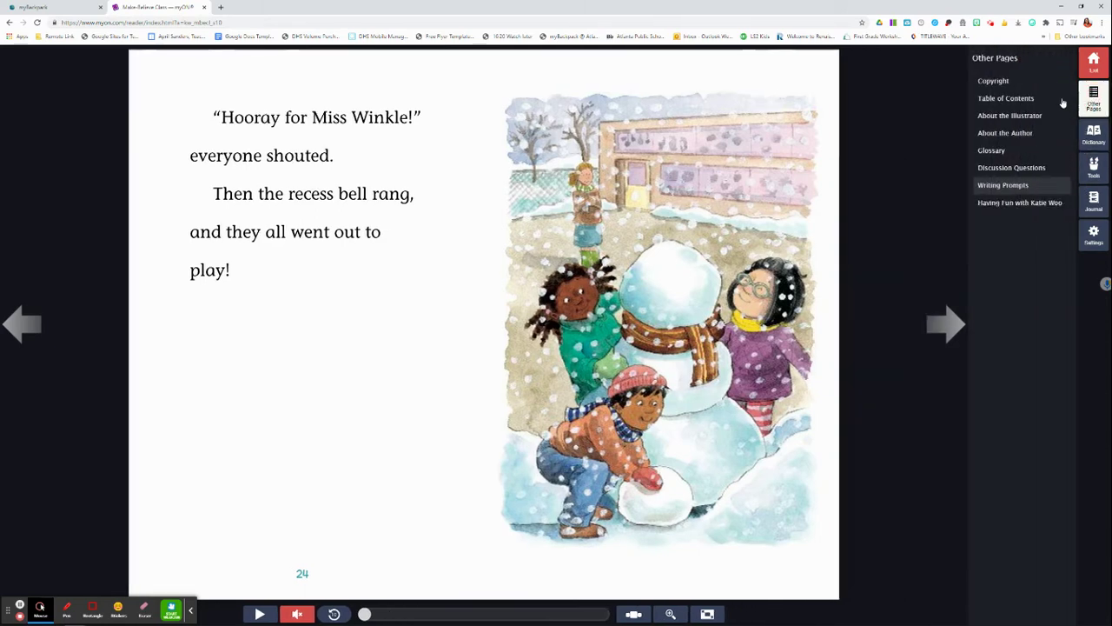
pyautogui.click(1009, 100)
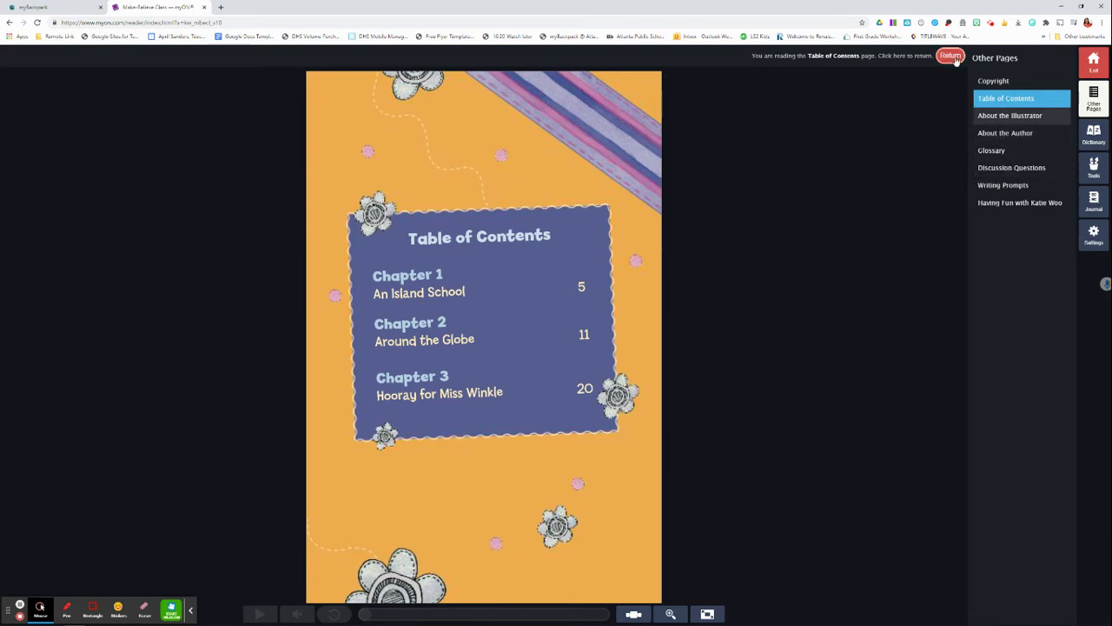
pyautogui.click(953, 57)
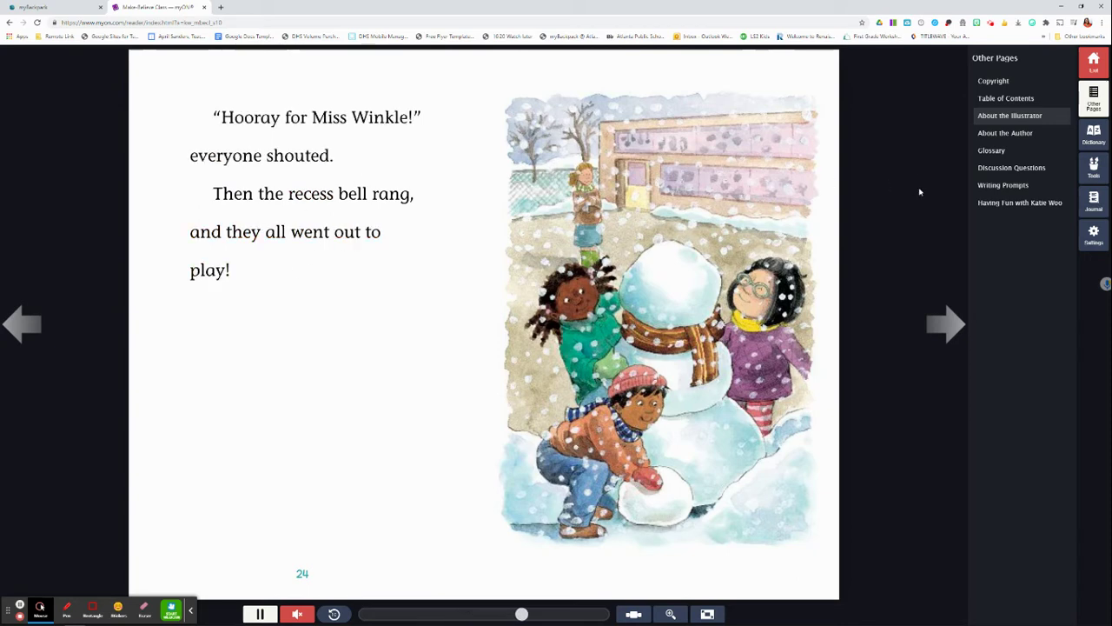
# Open the dictionary panel and view the word options for 'shouted'
pyautogui.click(1094, 135)
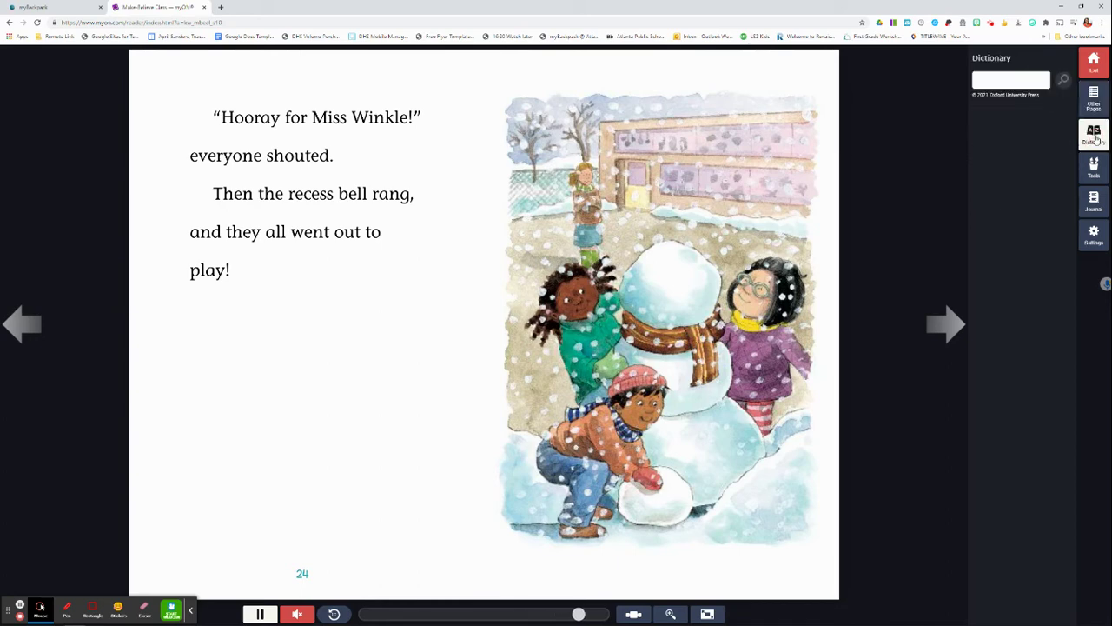
pyautogui.click(296, 158)
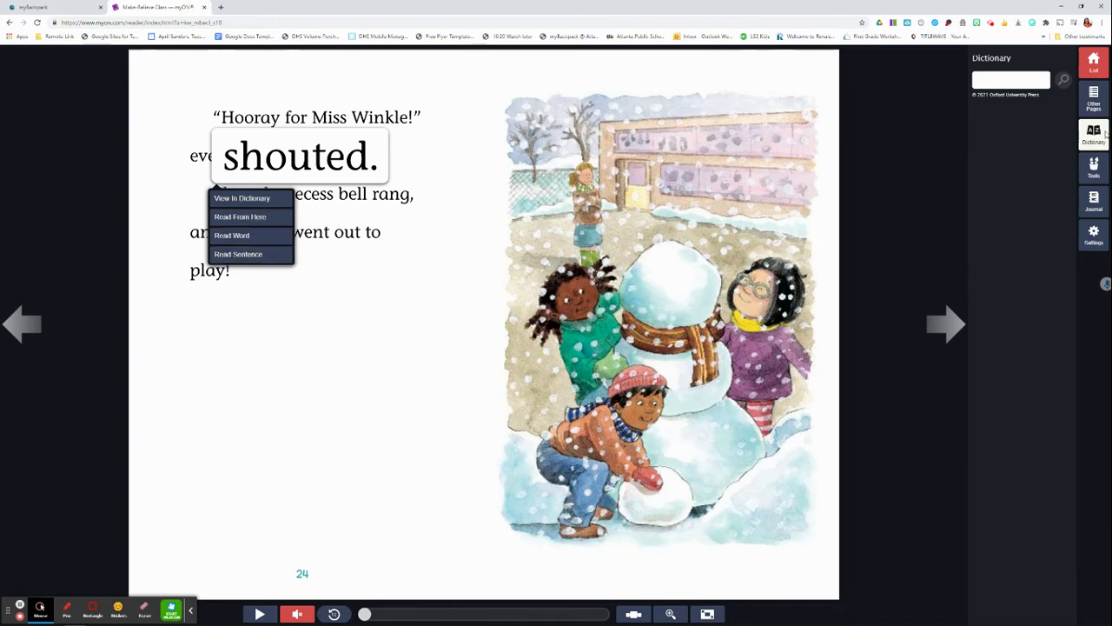
pyautogui.click(1099, 137)
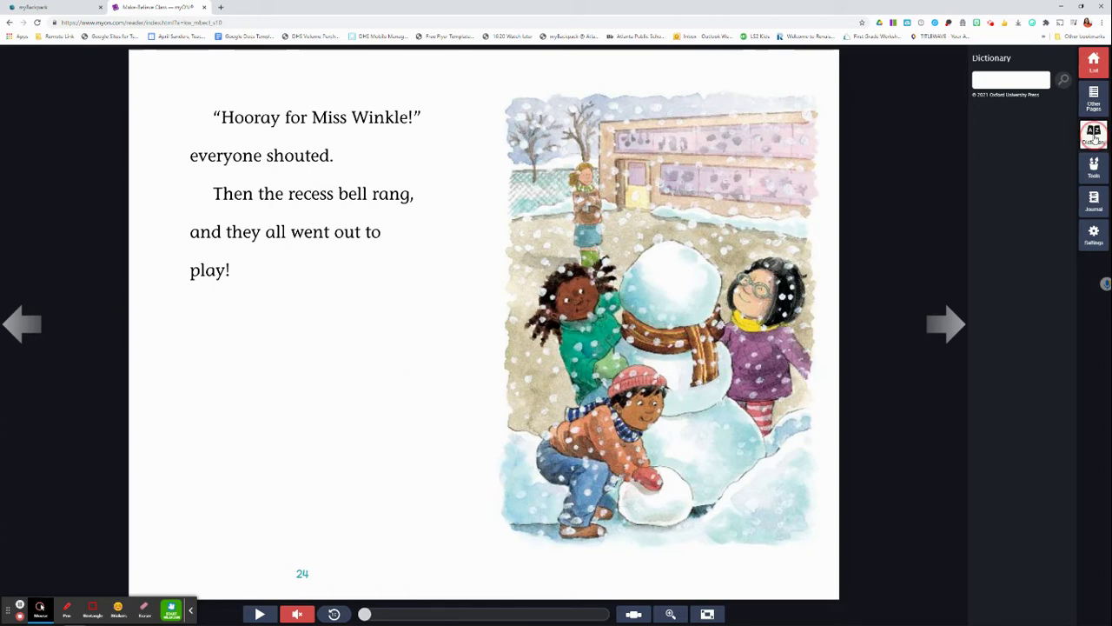
pyautogui.click(1096, 138)
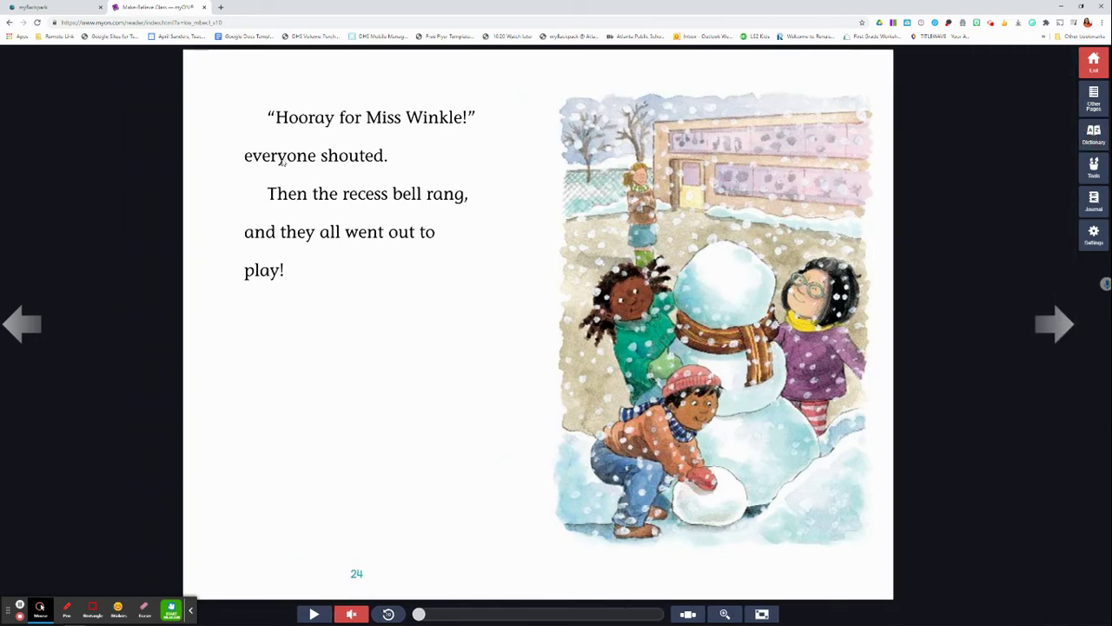
# Bring up the options for 'shouted' again, then reopen the dictionary lookup
pyautogui.click(348, 162)
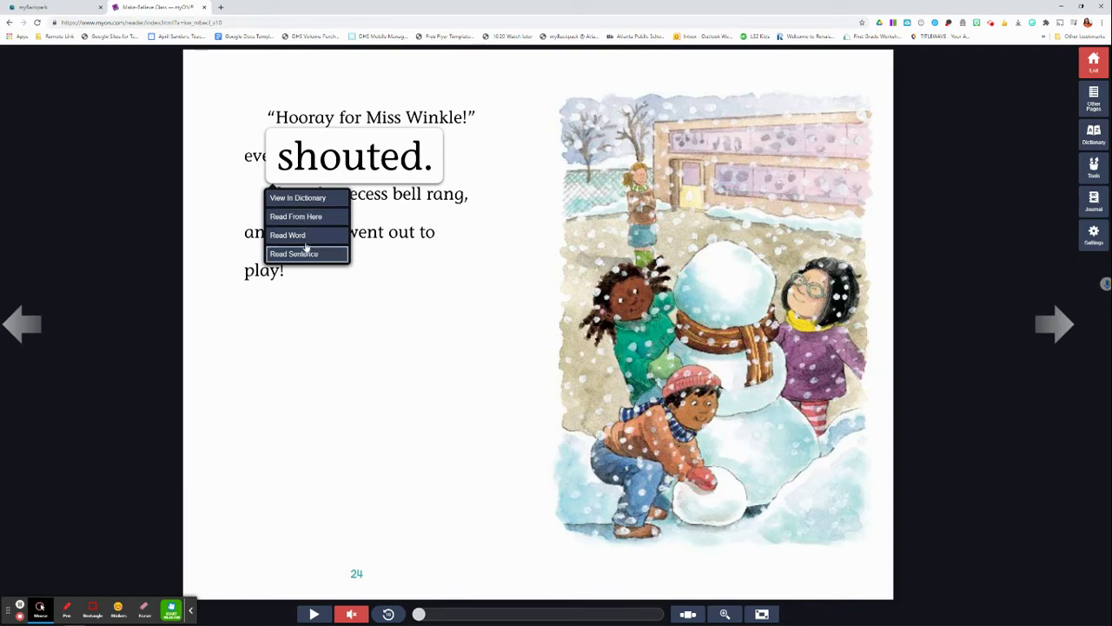
pyautogui.click(1030, 114)
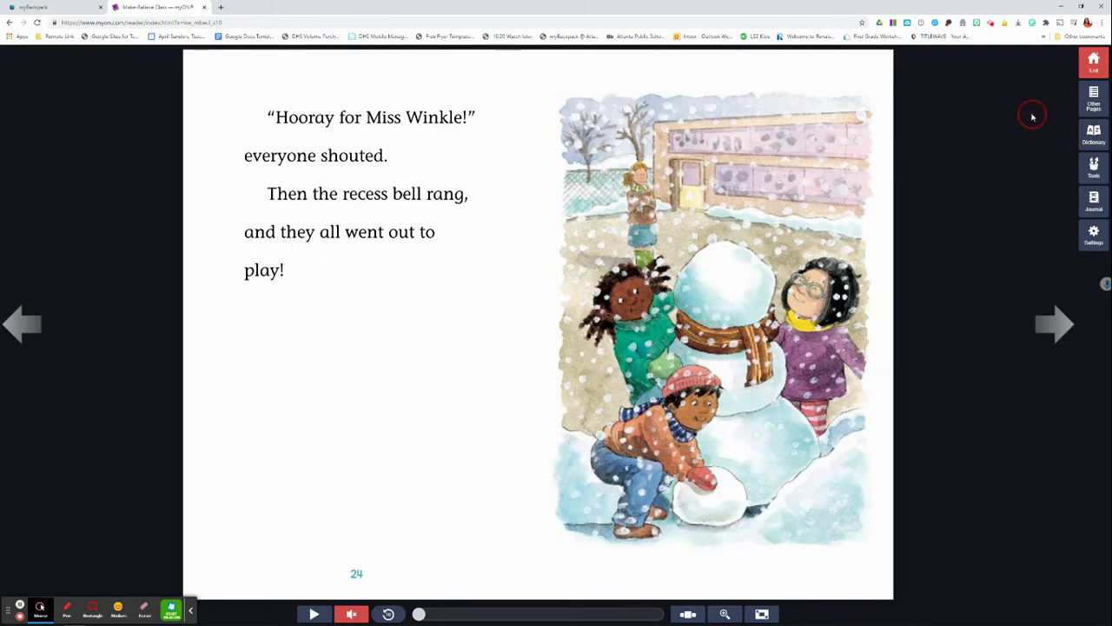
pyautogui.click(1093, 132)
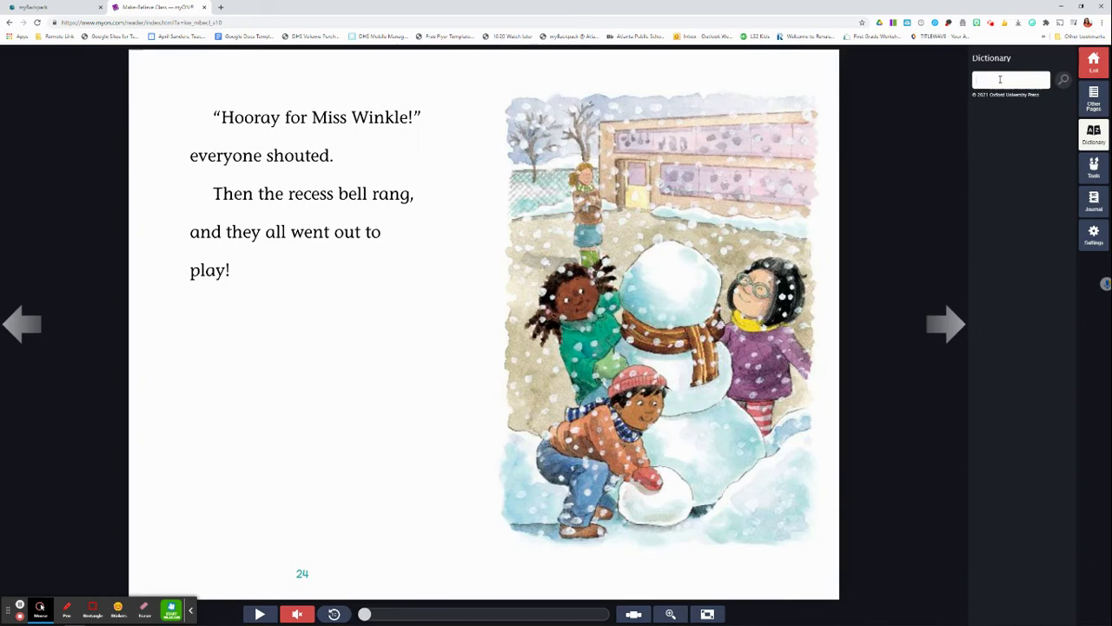
pyautogui.click(1094, 166)
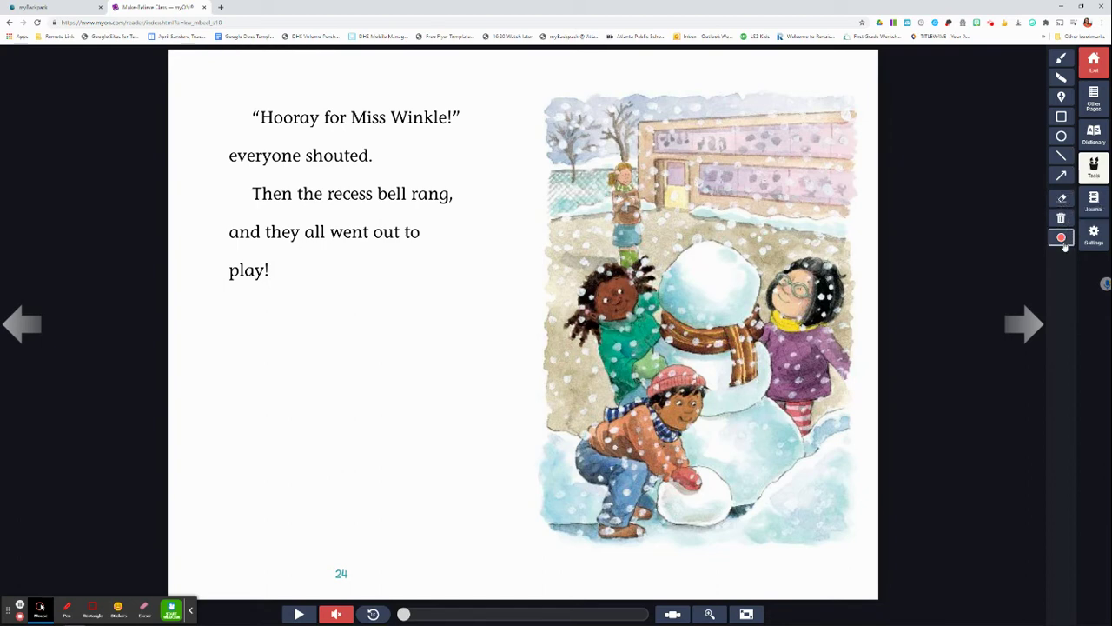
# Show the annotation colour choices: yellow, green, blue, red and purple
pyautogui.click(1062, 238)
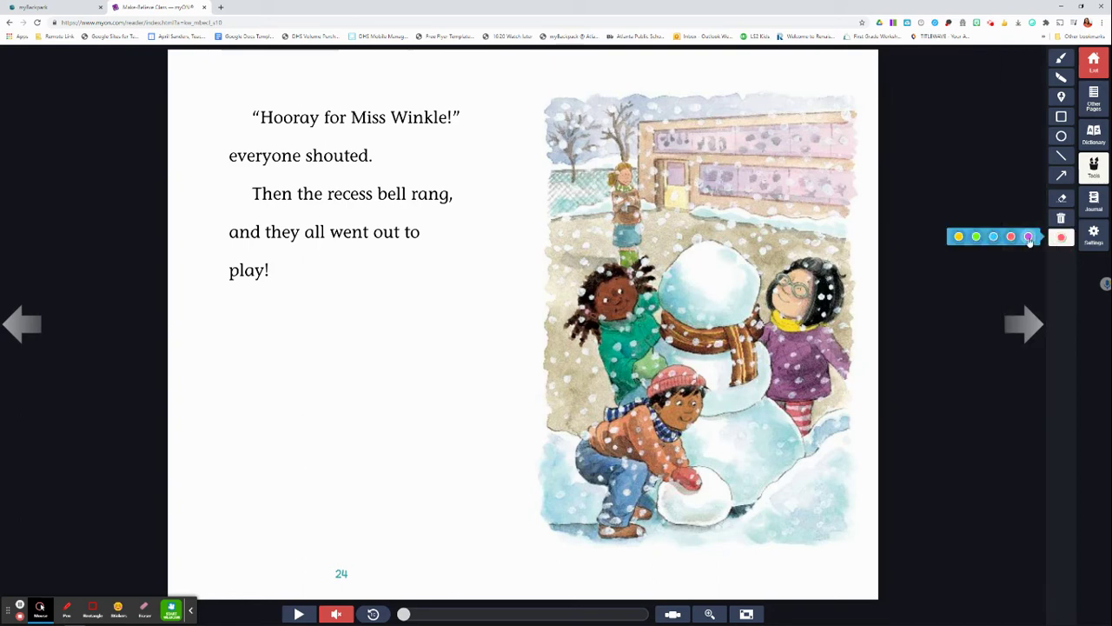
# Draw a purple pen squiggle between the text and snowman picture, then thin the brush
pyautogui.click(1031, 242)
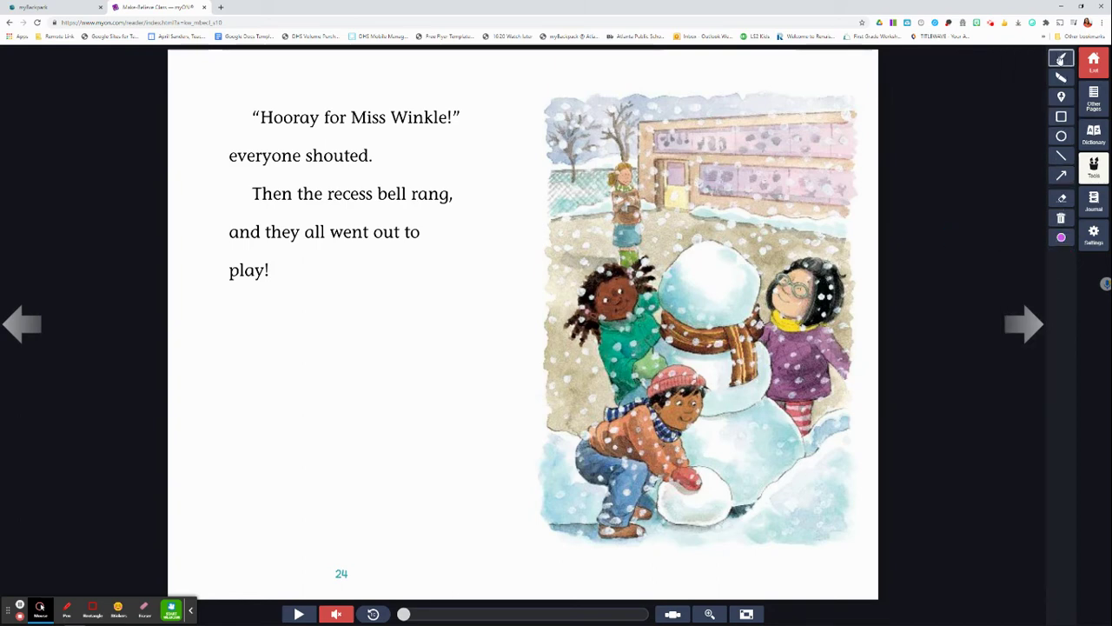
pyautogui.click(1058, 61)
pyautogui.moveTo(480, 147)
pyautogui.mouseDown()
pyautogui.moveTo(427, 397)
pyautogui.moveTo(439, 442)
pyautogui.mouseUp()
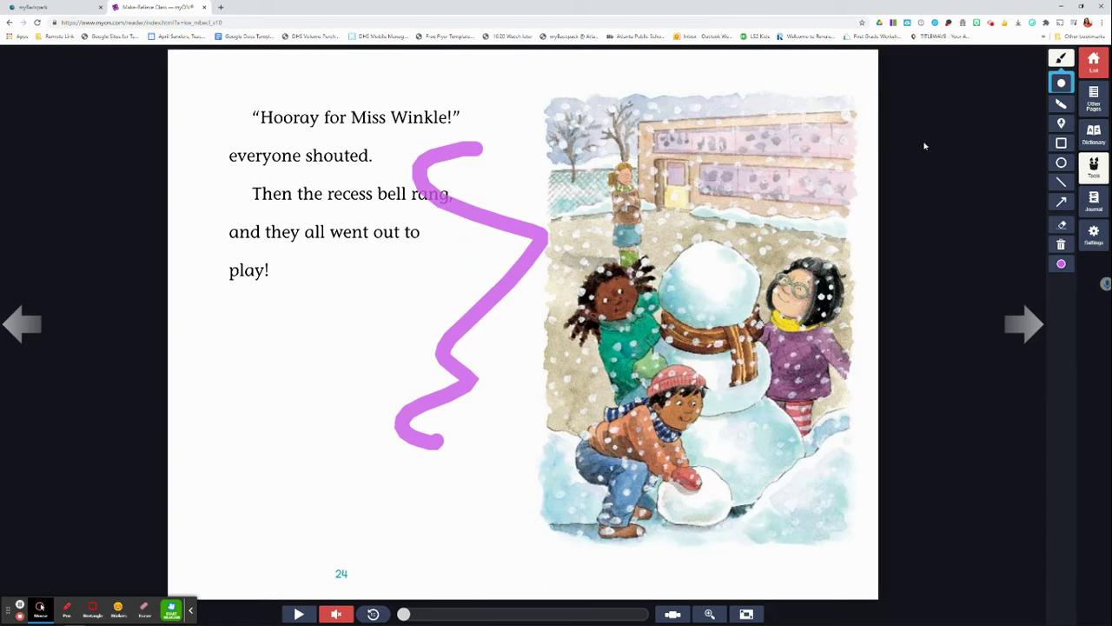
pyautogui.click(1061, 82)
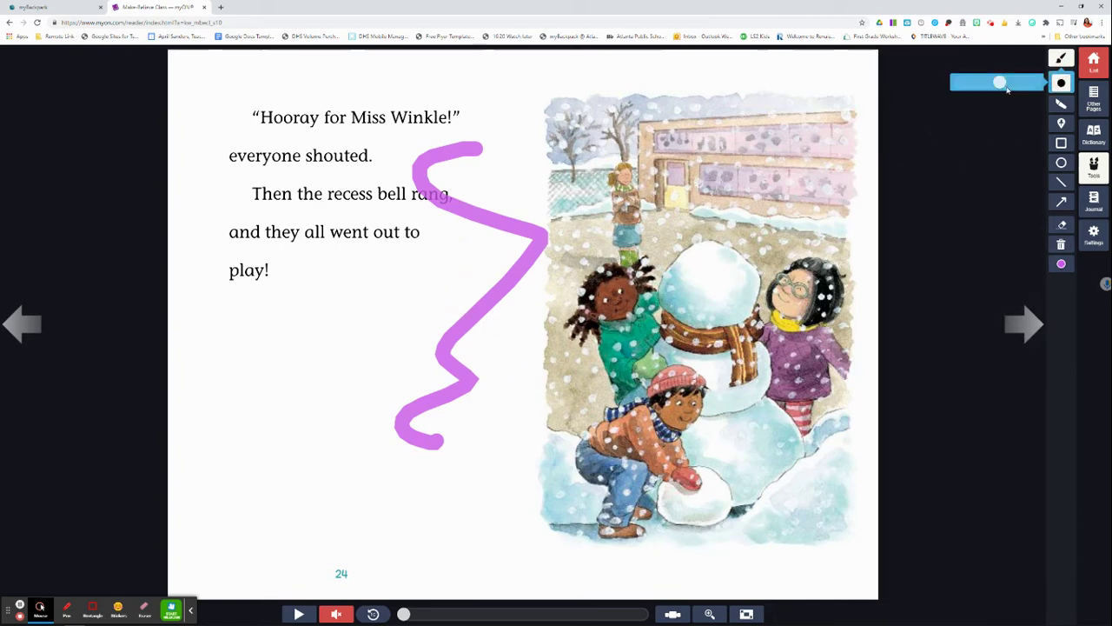
pyautogui.moveTo(999, 83)
pyautogui.mouseDown()
pyautogui.moveTo(962, 84)
pyautogui.moveTo(1029, 84)
pyautogui.moveTo(996, 83)
pyautogui.mouseUp()
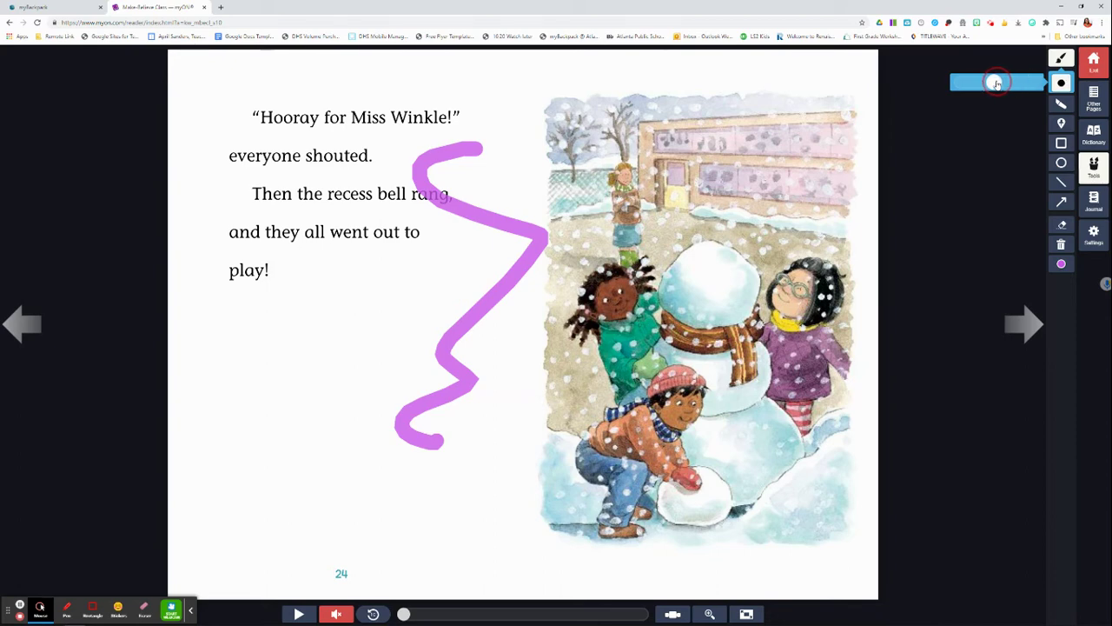
# With the Highlighter, mark 'shouted.' and 'went' purple and 'the recess' yellow
pyautogui.click(1061, 104)
pyautogui.moveTo(305, 157); pyautogui.dragTo(370, 159)
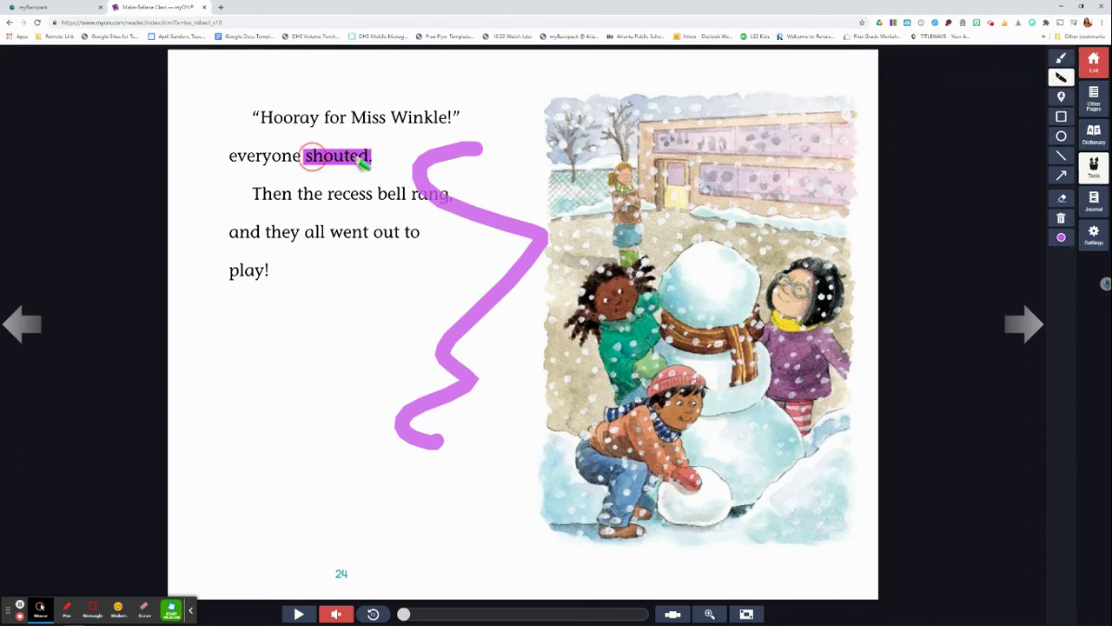
pyautogui.moveTo(330, 233); pyautogui.dragTo(370, 234)
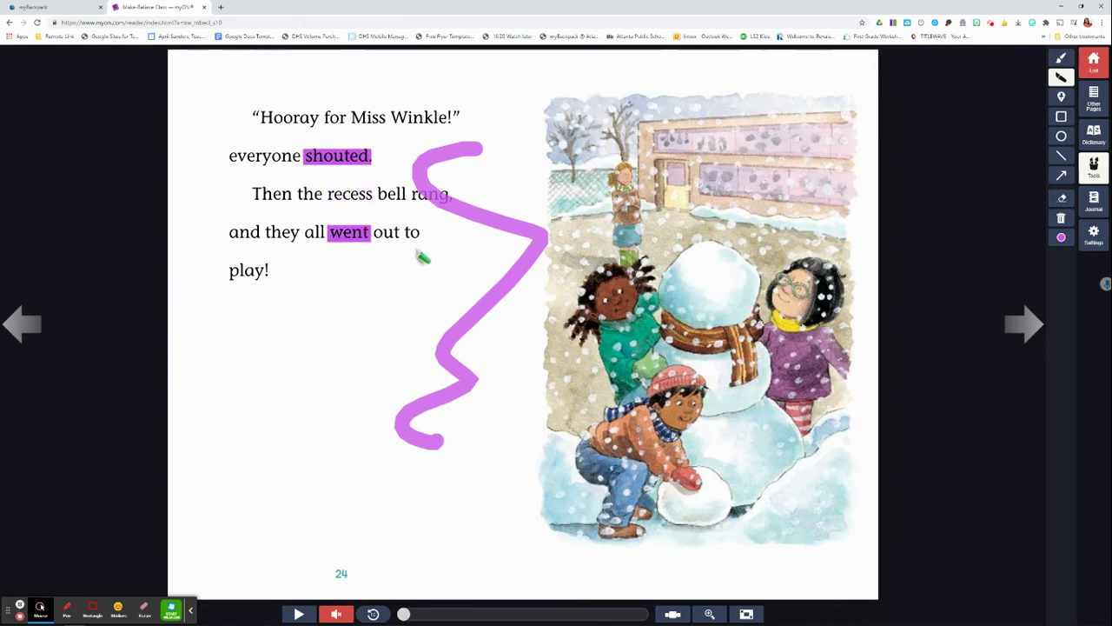
pyautogui.click(1061, 236)
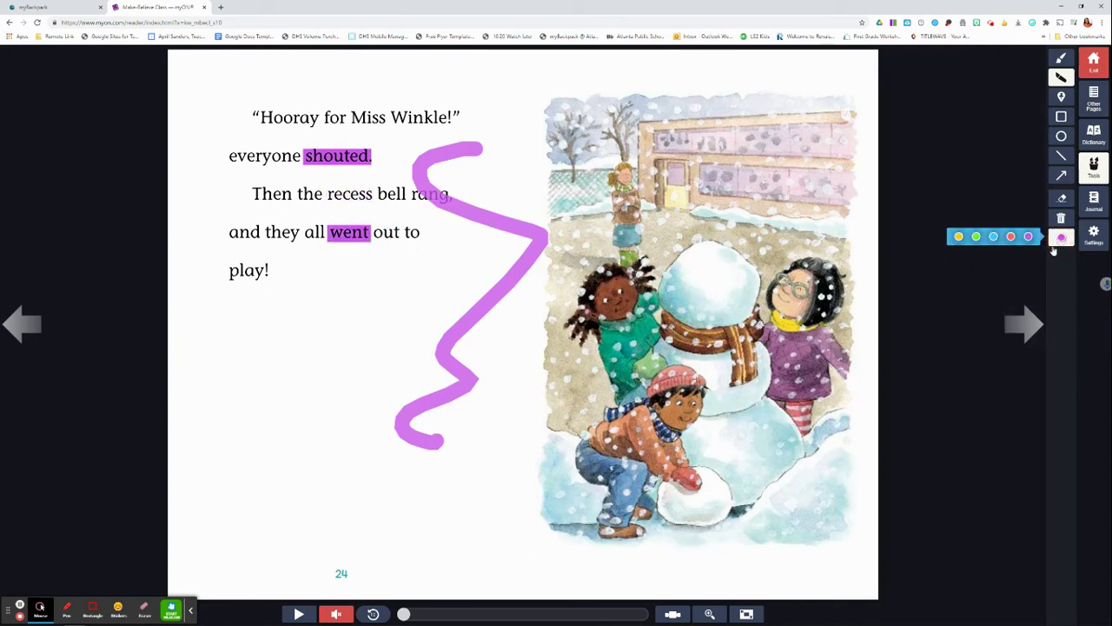
pyautogui.click(959, 236)
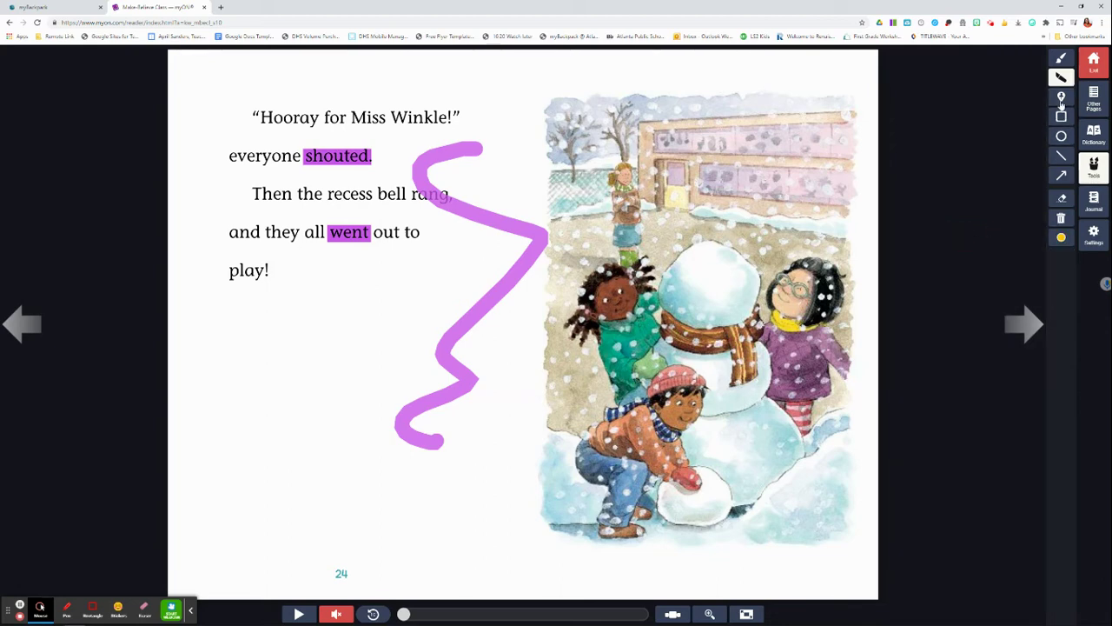
pyautogui.moveTo(325, 233); pyautogui.dragTo(383, 197)
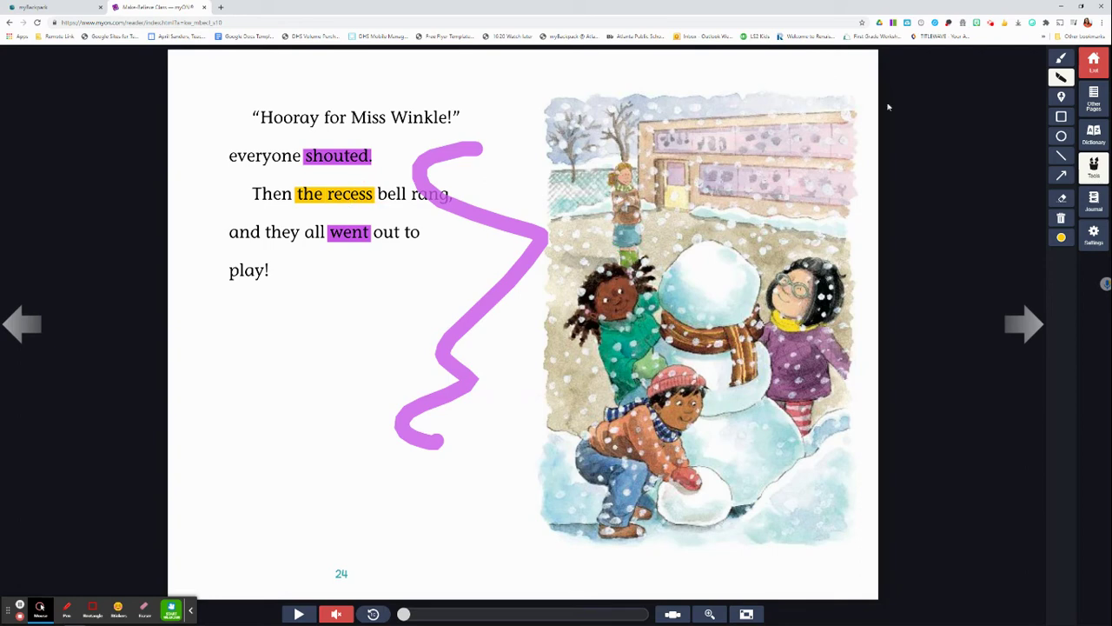
# Draw a yellow rectangle, circle and short line below 'play!'
pyautogui.click(1062, 118)
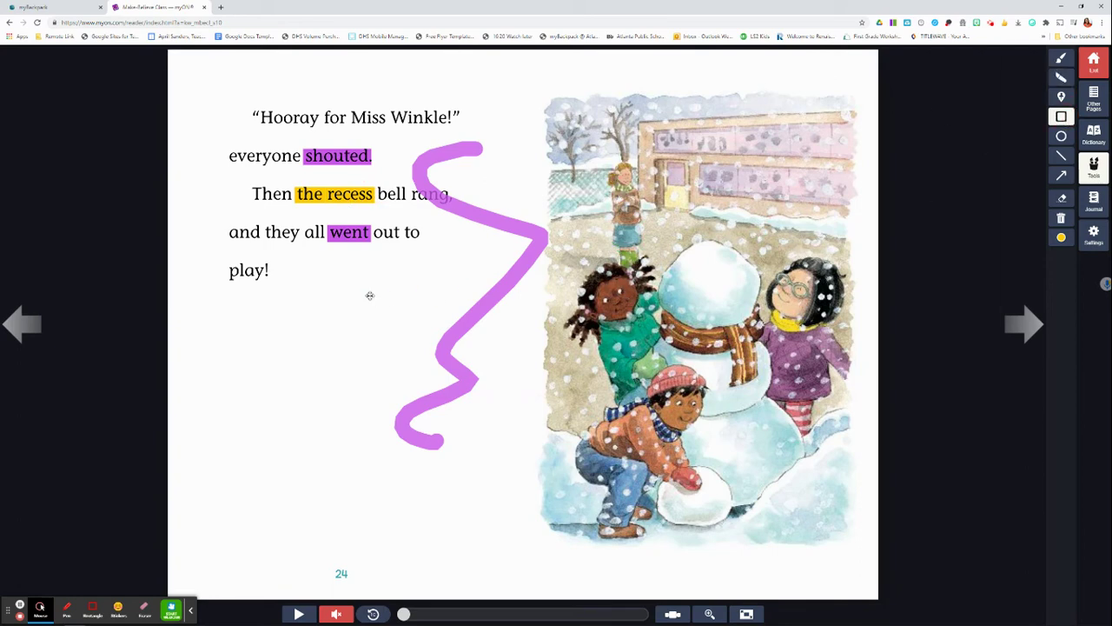
pyautogui.moveTo(366, 294); pyautogui.dragTo(407, 329)
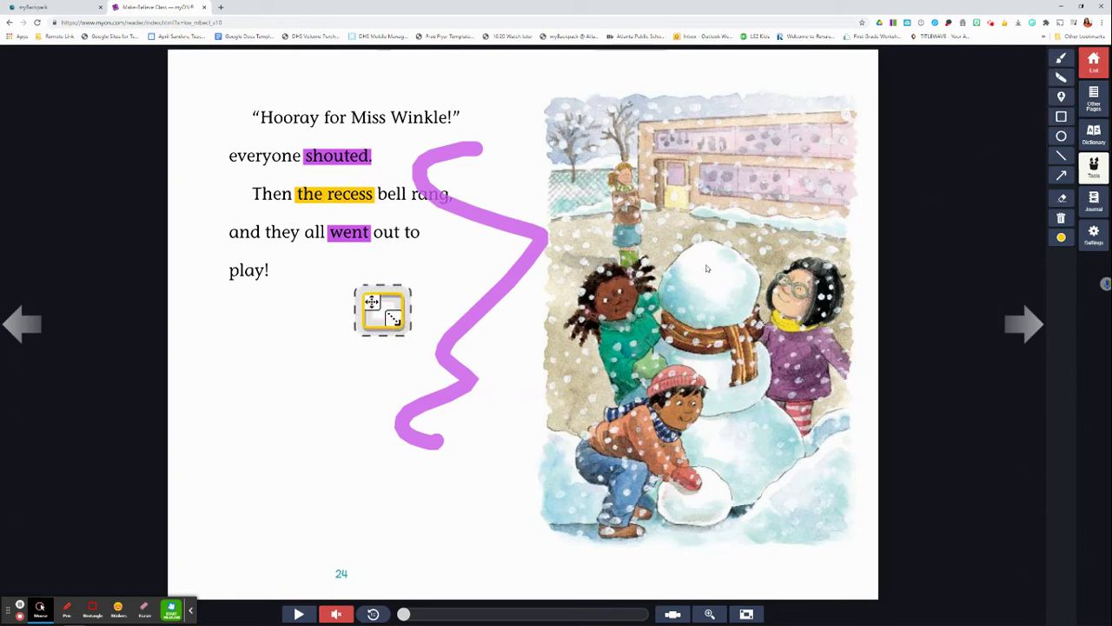
pyautogui.click(1061, 136)
pyautogui.moveTo(307, 358); pyautogui.dragTo(346, 393)
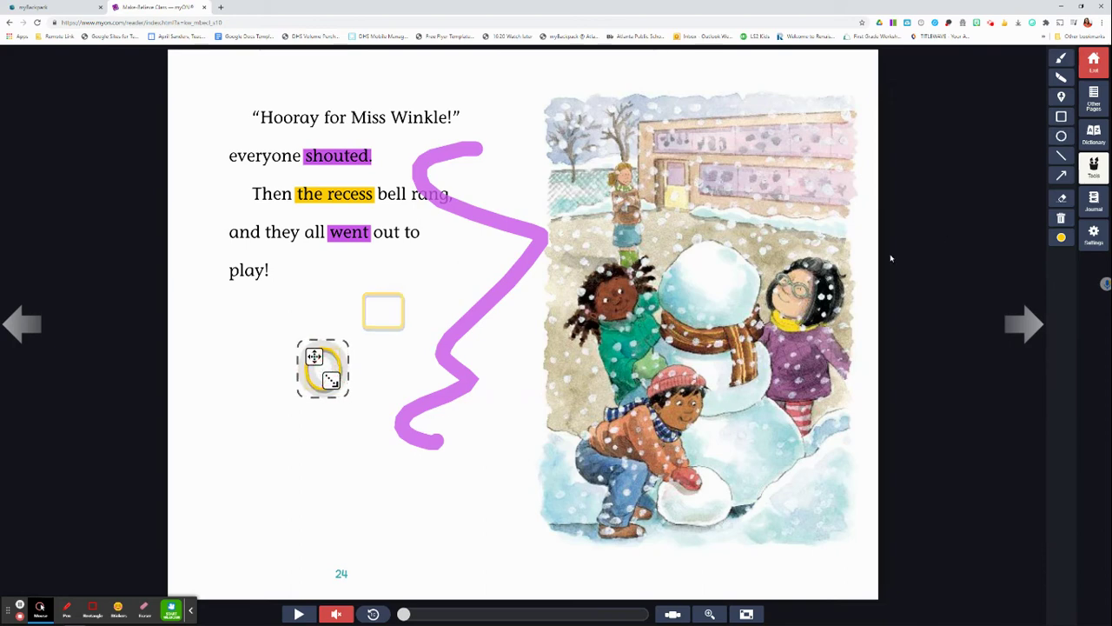
pyautogui.click(1061, 156)
pyautogui.moveTo(445, 279); pyautogui.dragTo(493, 296)
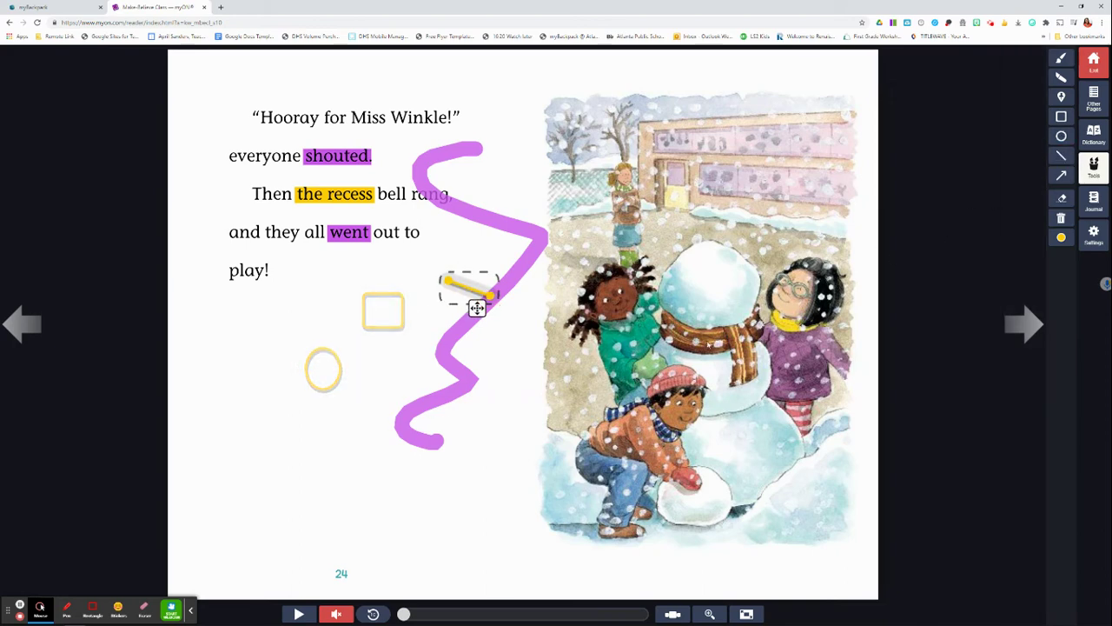
# Add a yellow arrow, then erase the purple squiggle
pyautogui.click(1064, 176)
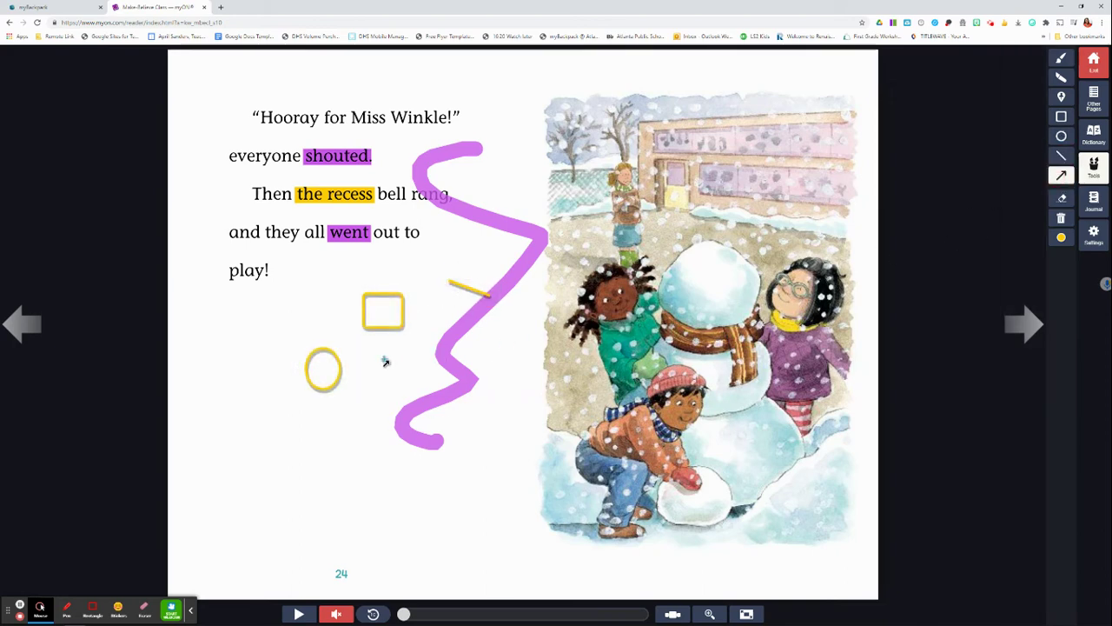
pyautogui.moveTo(381, 360); pyautogui.dragTo(450, 363)
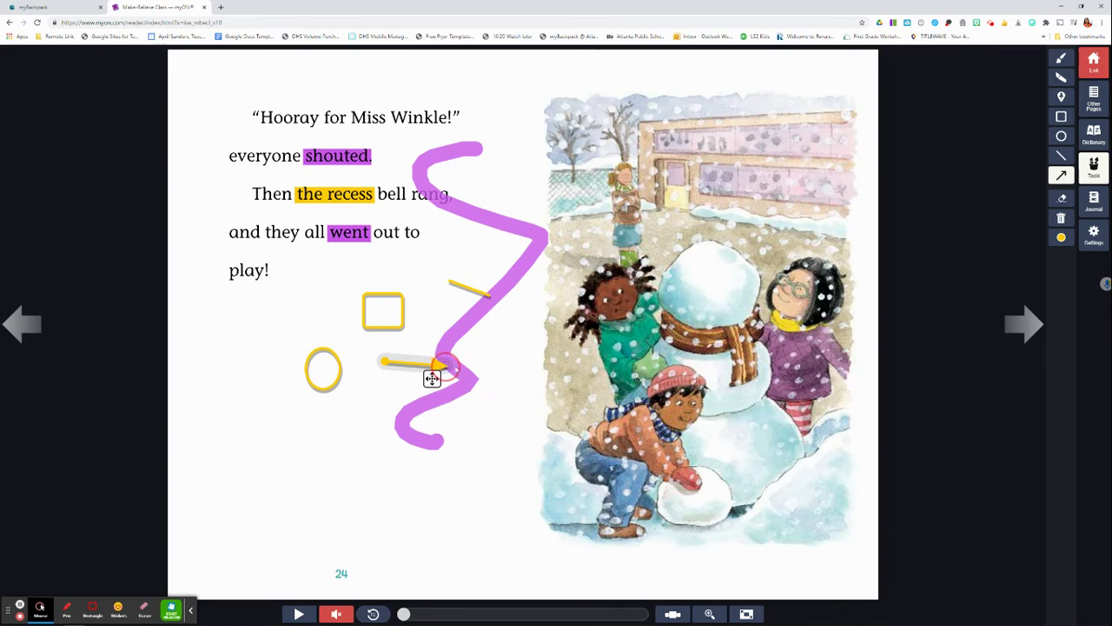
pyautogui.click(1061, 198)
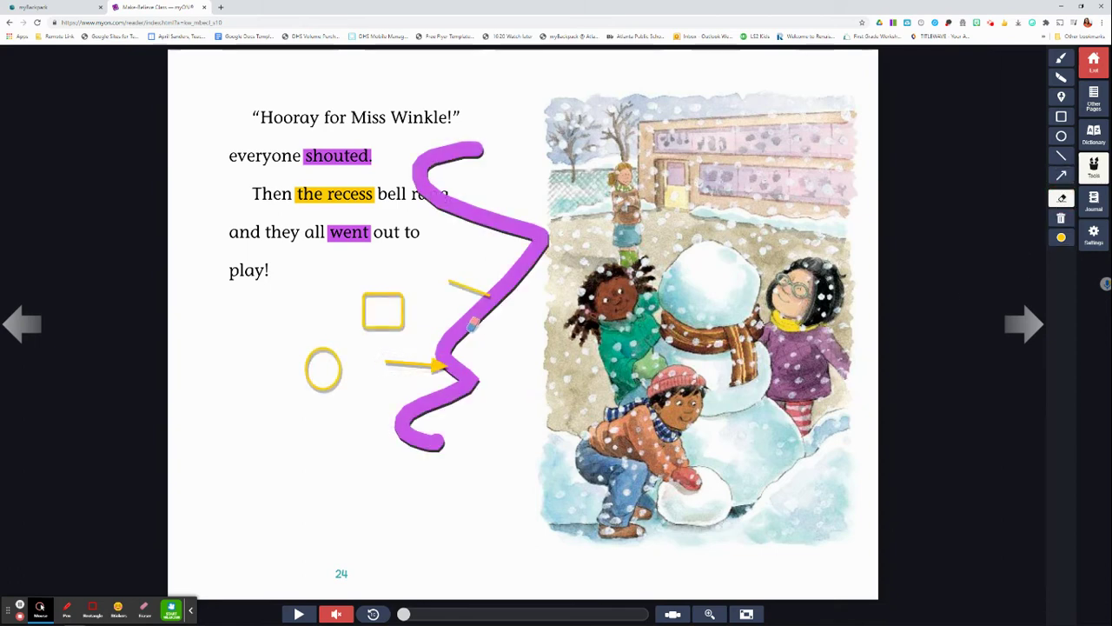
pyautogui.click(449, 365)
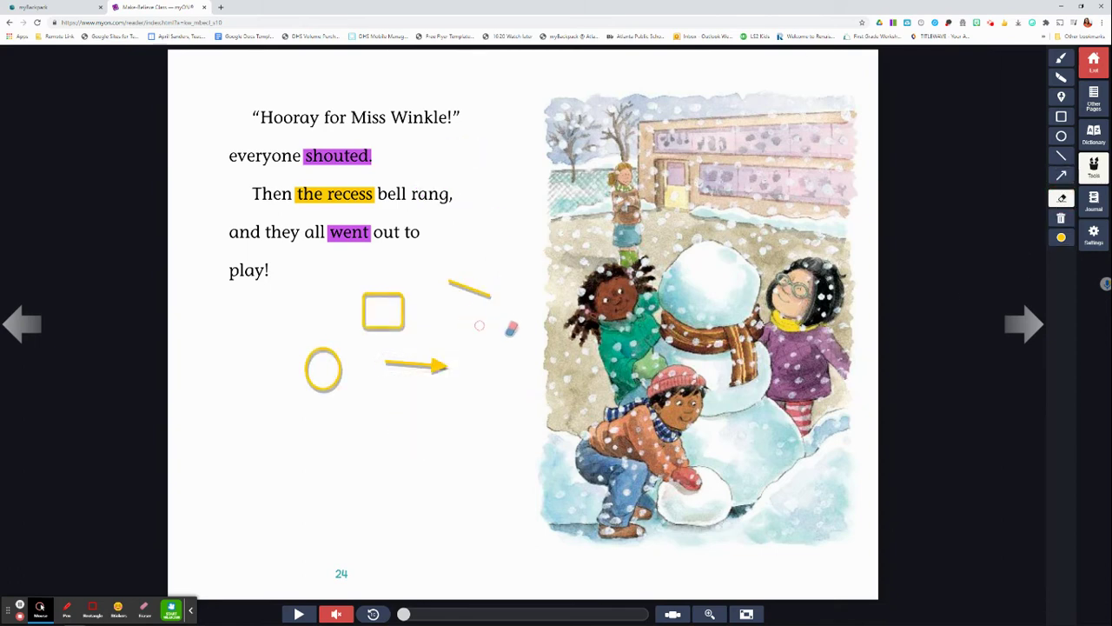
# Delete all annotations on page 24, choosing All Annotations and This Page
pyautogui.click(1061, 219)
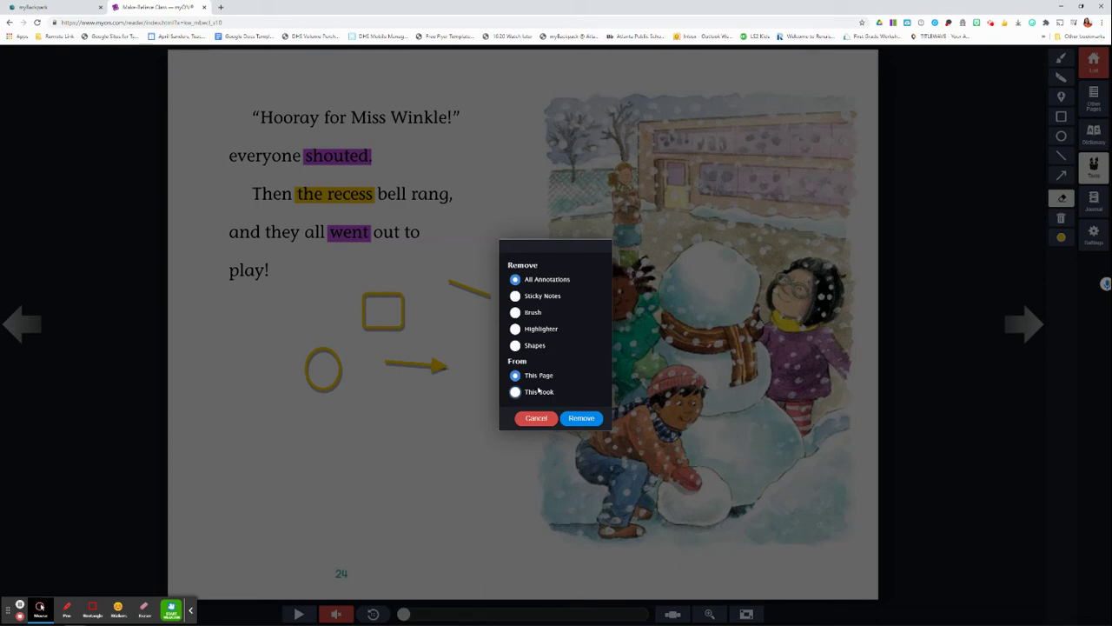
pyautogui.click(577, 419)
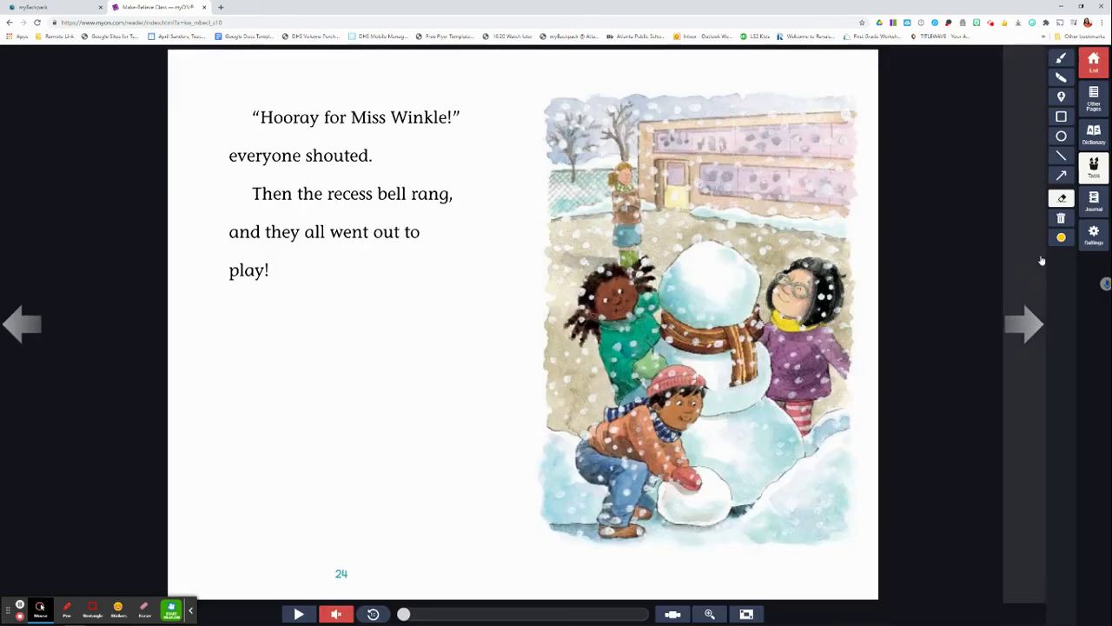
# Open and close a blank Untitled journal note, then bring up the reader Settings panel
pyautogui.click(1094, 200)
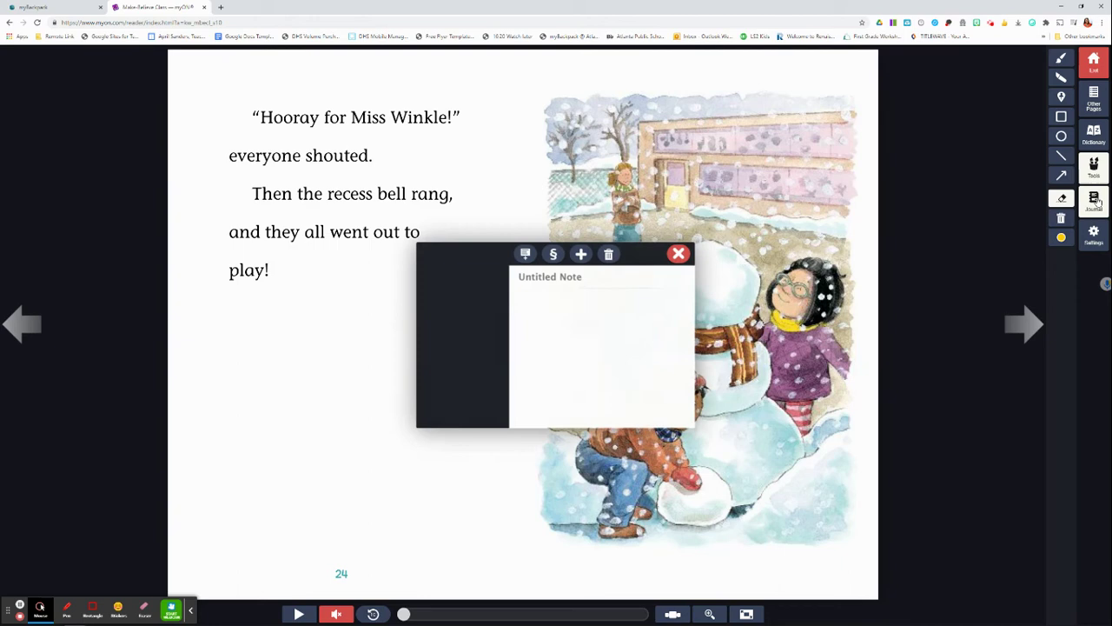
pyautogui.click(671, 260)
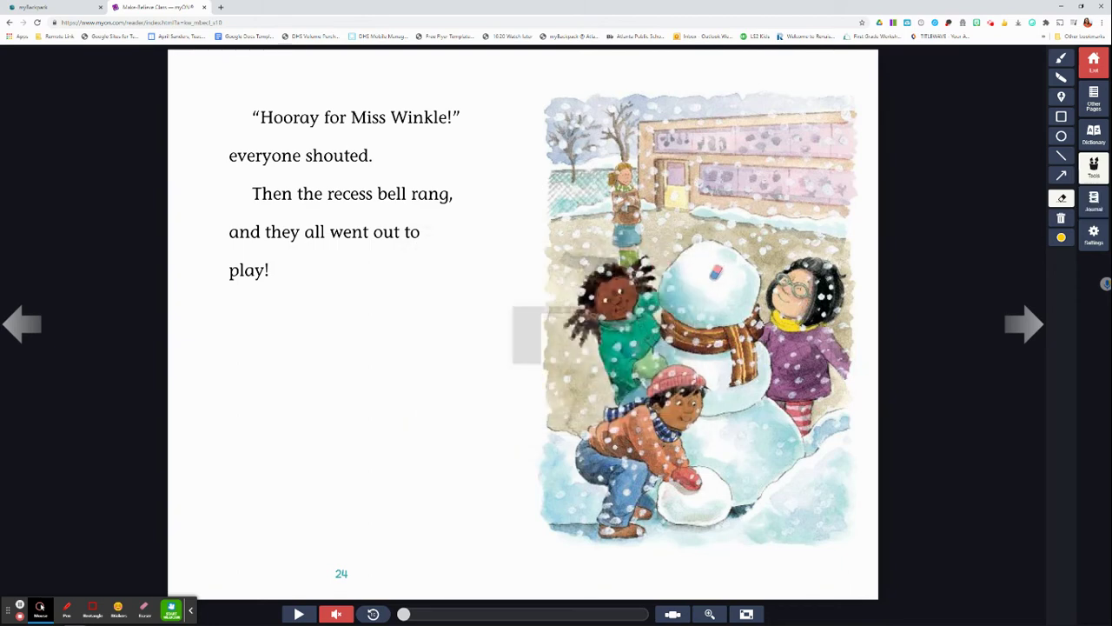
pyautogui.click(1091, 243)
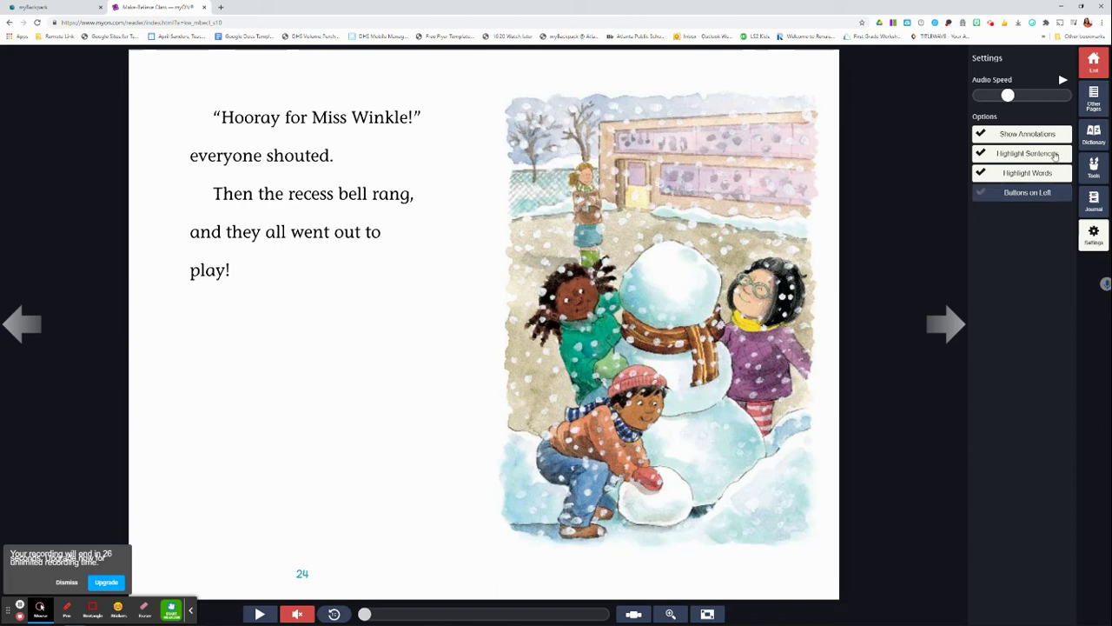
# Close Settings and advance to the Well Done summary (12 / 12 pages, 0:14:11), briefly toggling the Tools panel
pyautogui.click(1094, 236)
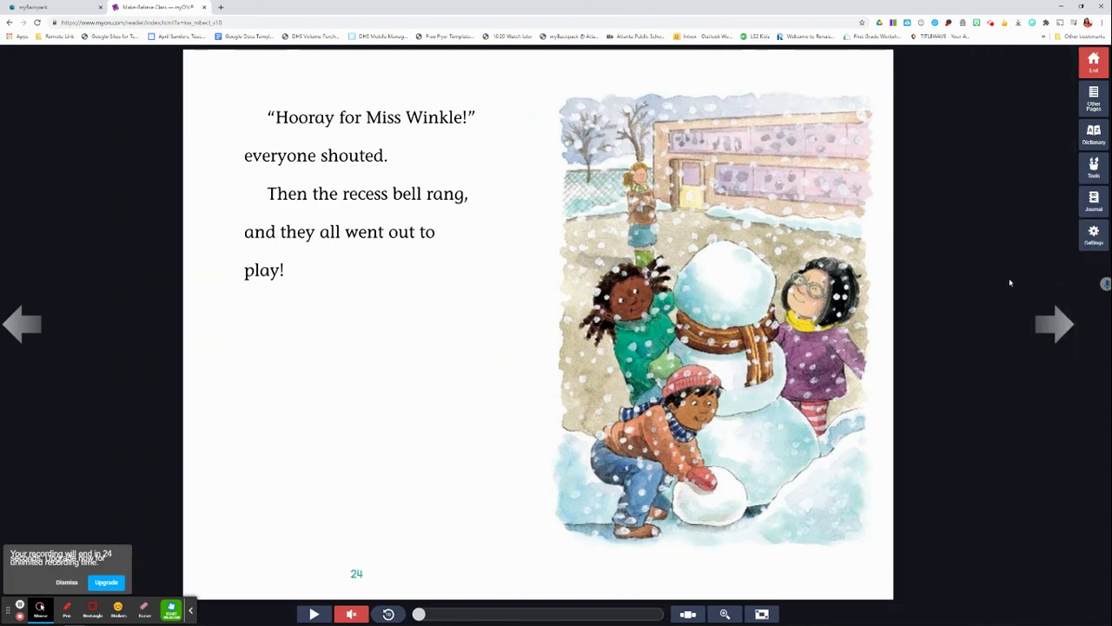
pyautogui.click(1045, 320)
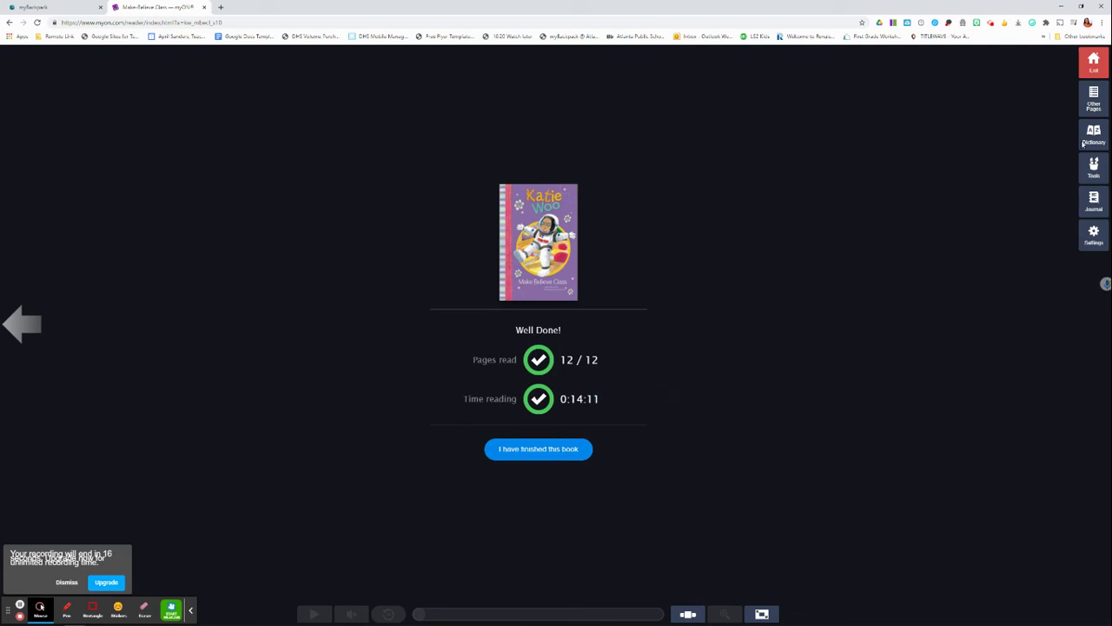
pyautogui.click(1094, 167)
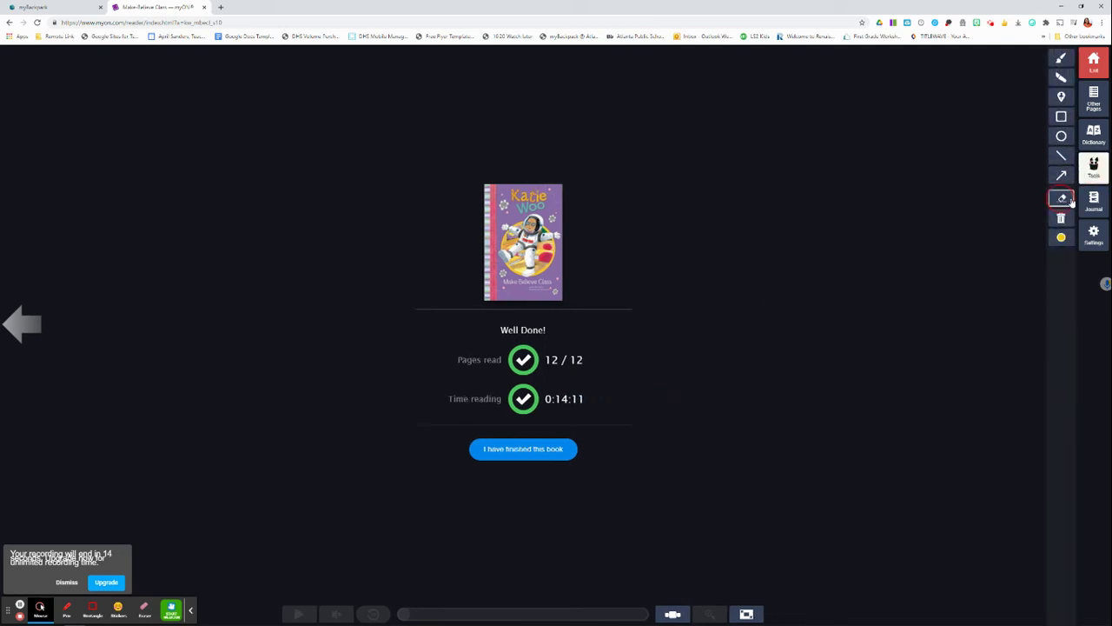
pyautogui.click(1094, 166)
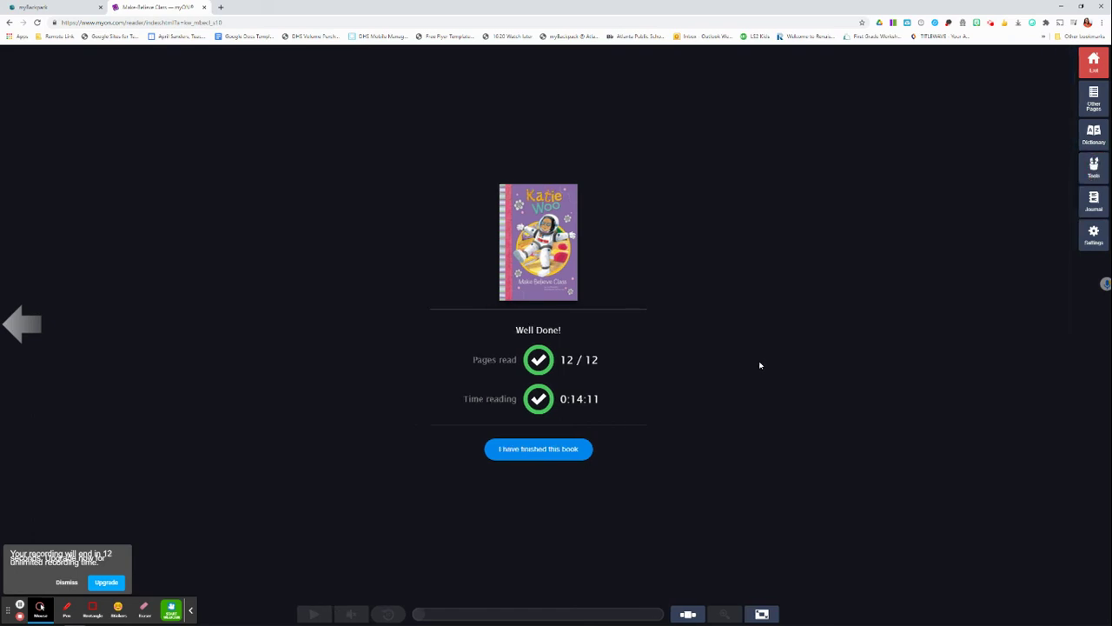
# Mark Make-Believe Class as finished and select the empty review box on the 'Did you like this book?' page
pyautogui.click(547, 455)
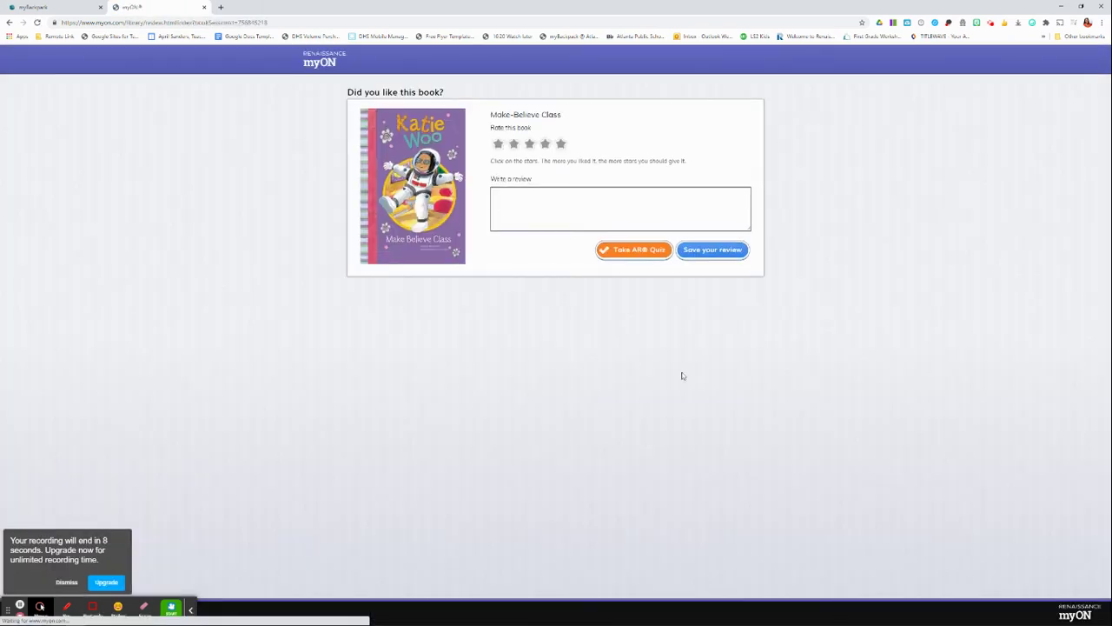
pyautogui.click(544, 222)
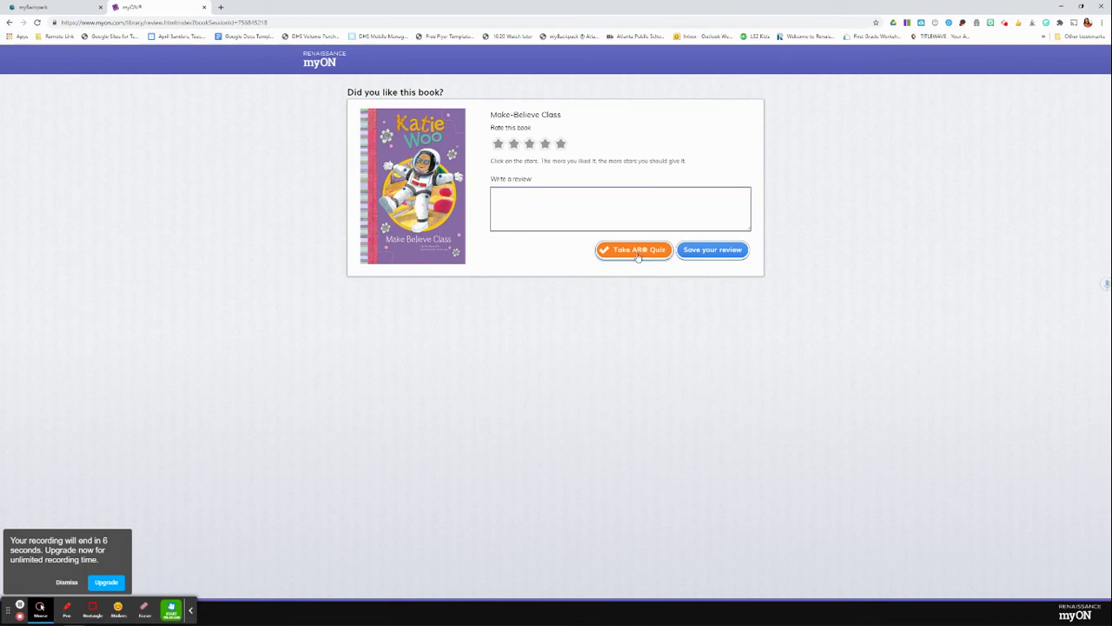